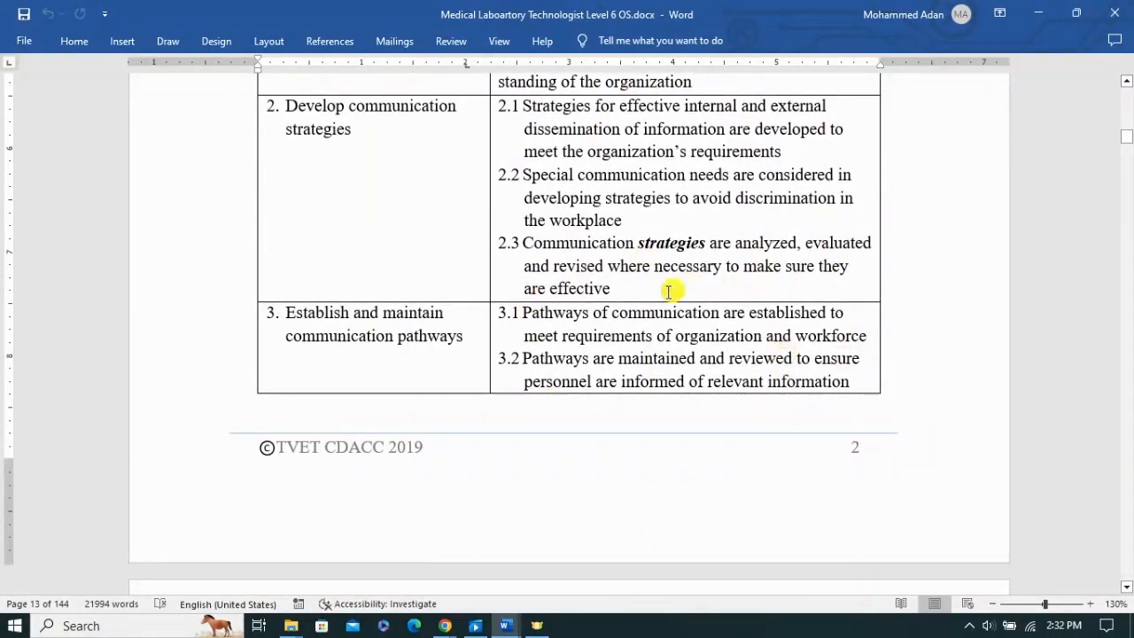
Step: Read through the elements and performance criteria of the Demonstrate Communication Skills unit
{"action": "scroll", "coordinate": [701, 481], "scroll_direction": "down", "scroll_amount": 4}
{"action": "scroll", "coordinate": [705, 481], "scroll_direction": "down", "scroll_amount": 2}
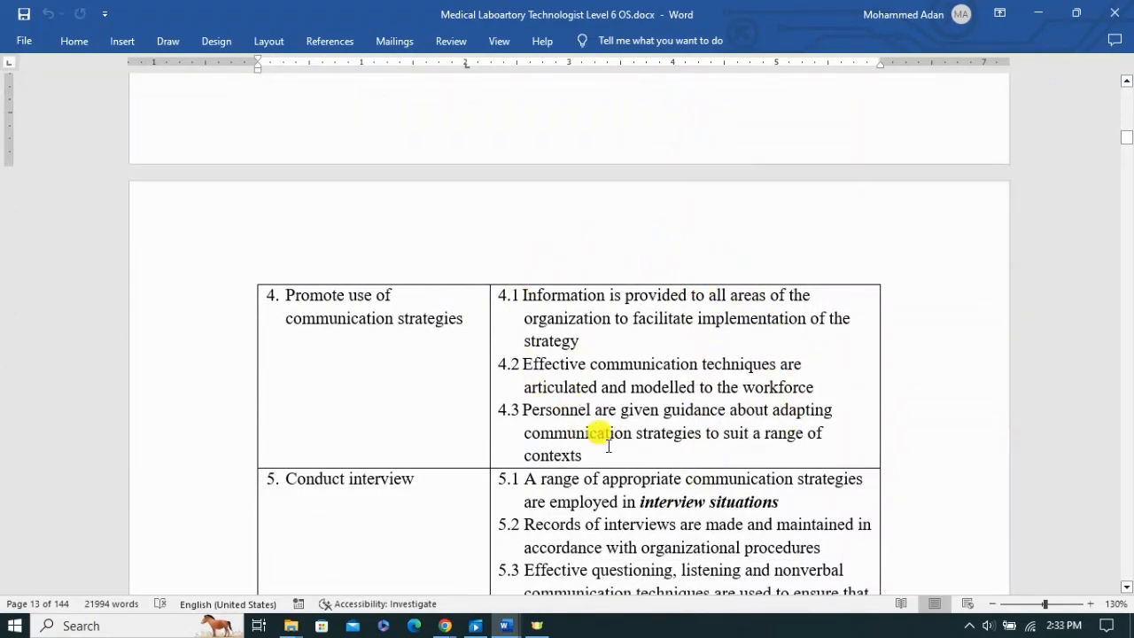
{"action": "scroll", "coordinate": [663, 491], "scroll_direction": "down", "scroll_amount": 3}
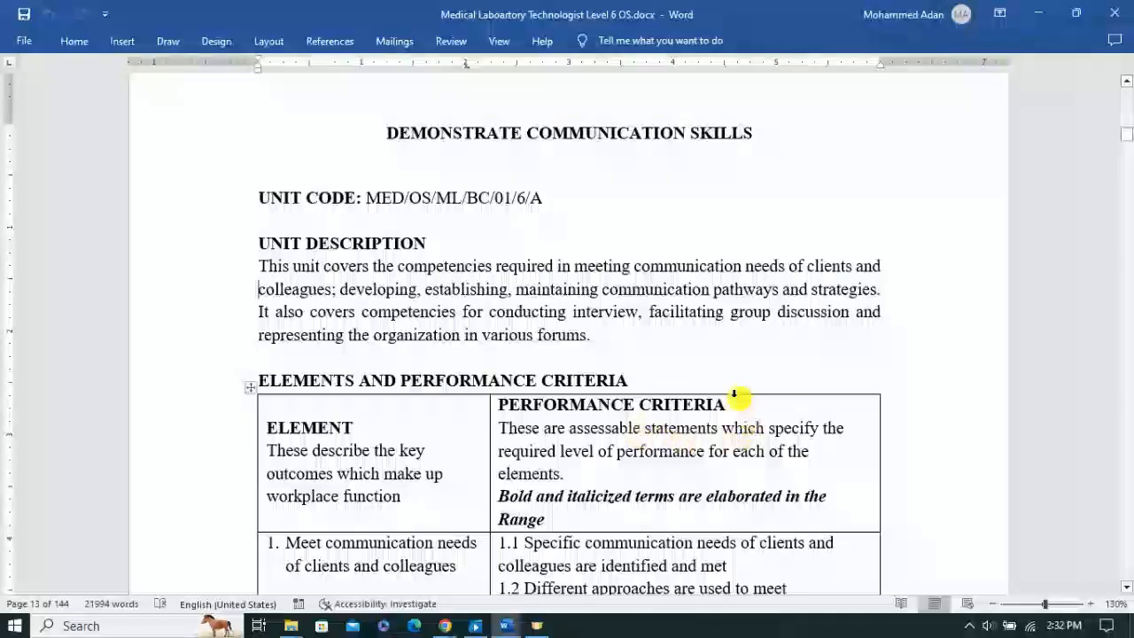
{"action": "scroll", "coordinate": [769, 490], "scroll_direction": "down", "scroll_amount": 4}
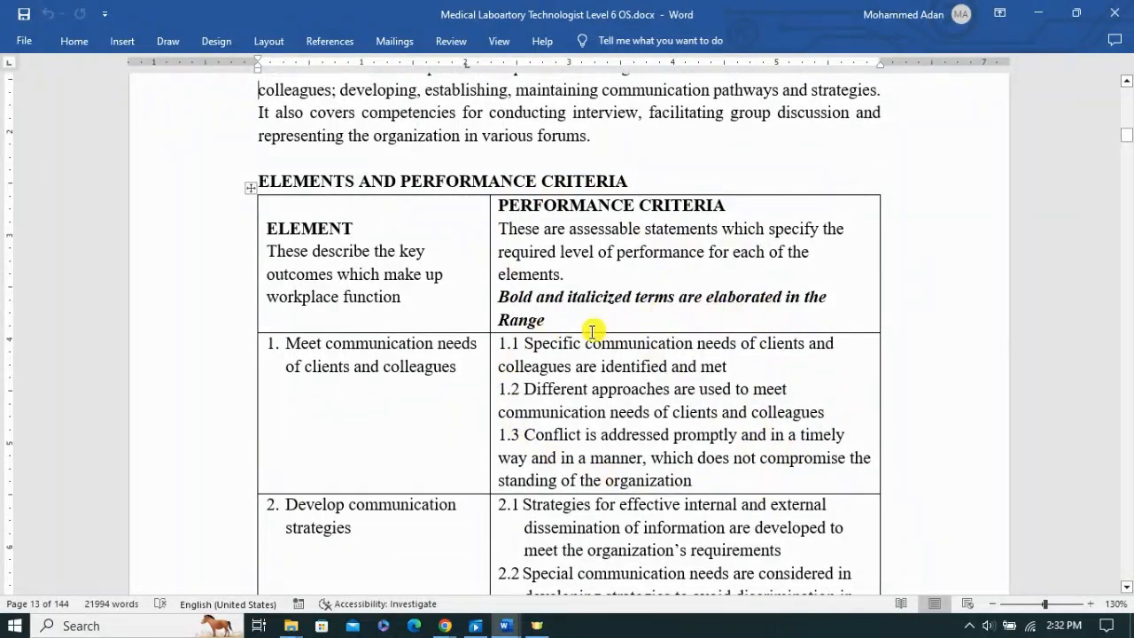
{"action": "scroll", "coordinate": [750, 473], "scroll_direction": "down", "scroll_amount": 4}
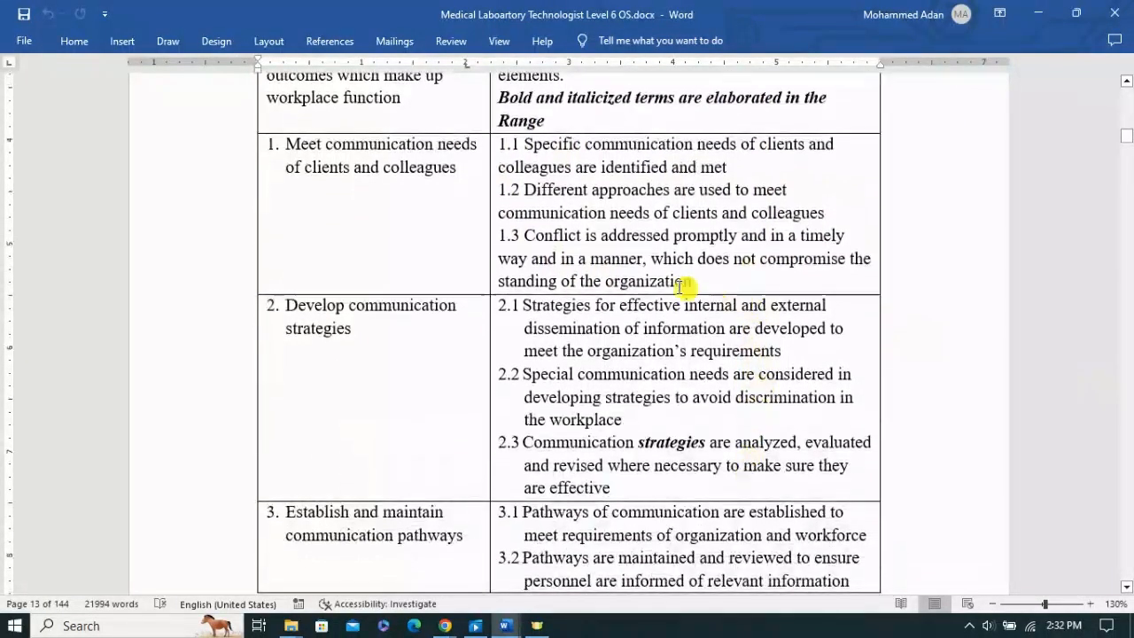
{"action": "scroll", "coordinate": [652, 425], "scroll_direction": "down", "scroll_amount": 4}
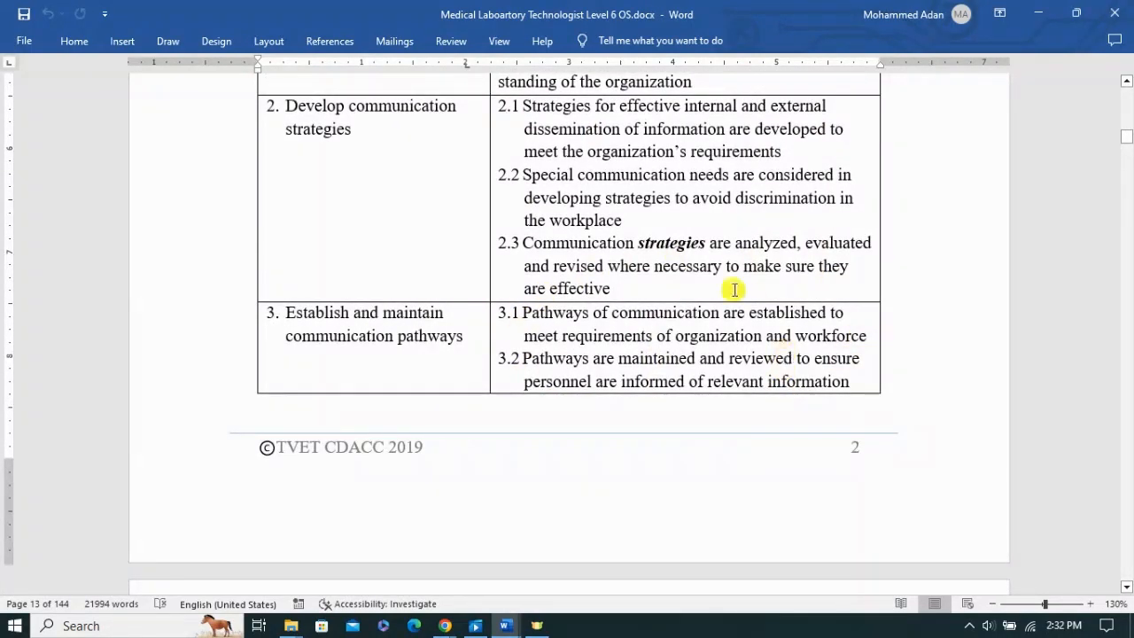
{"action": "scroll", "coordinate": [700, 481], "scroll_direction": "down", "scroll_amount": 5}
{"action": "scroll", "coordinate": [705, 480], "scroll_direction": "down", "scroll_amount": 3}
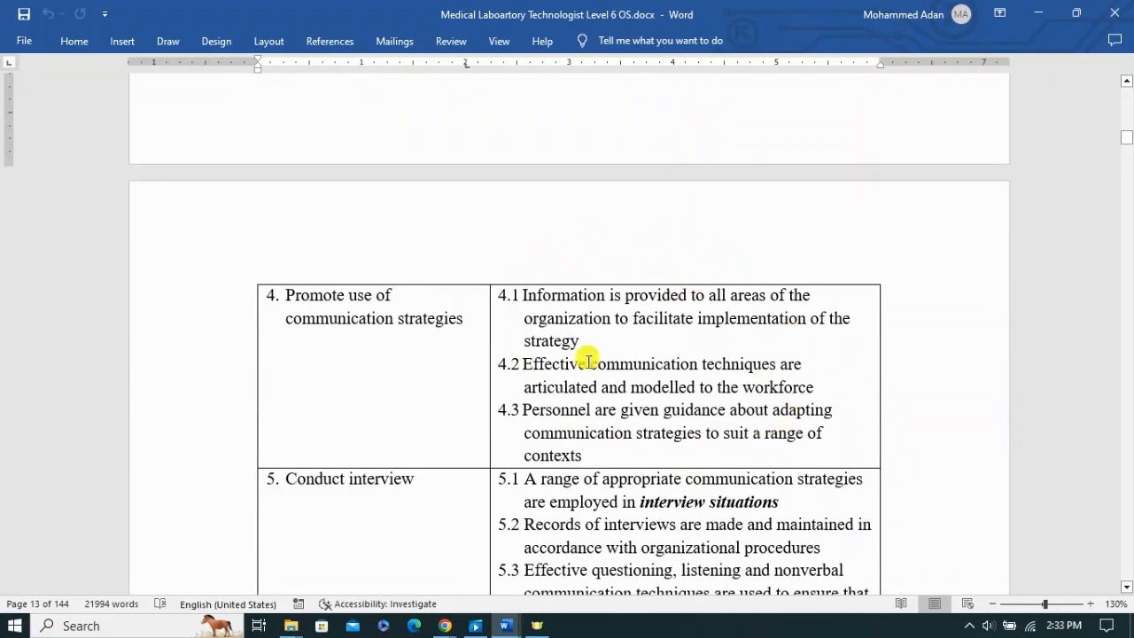
{"action": "scroll", "coordinate": [688, 488], "scroll_direction": "down", "scroll_amount": 4}
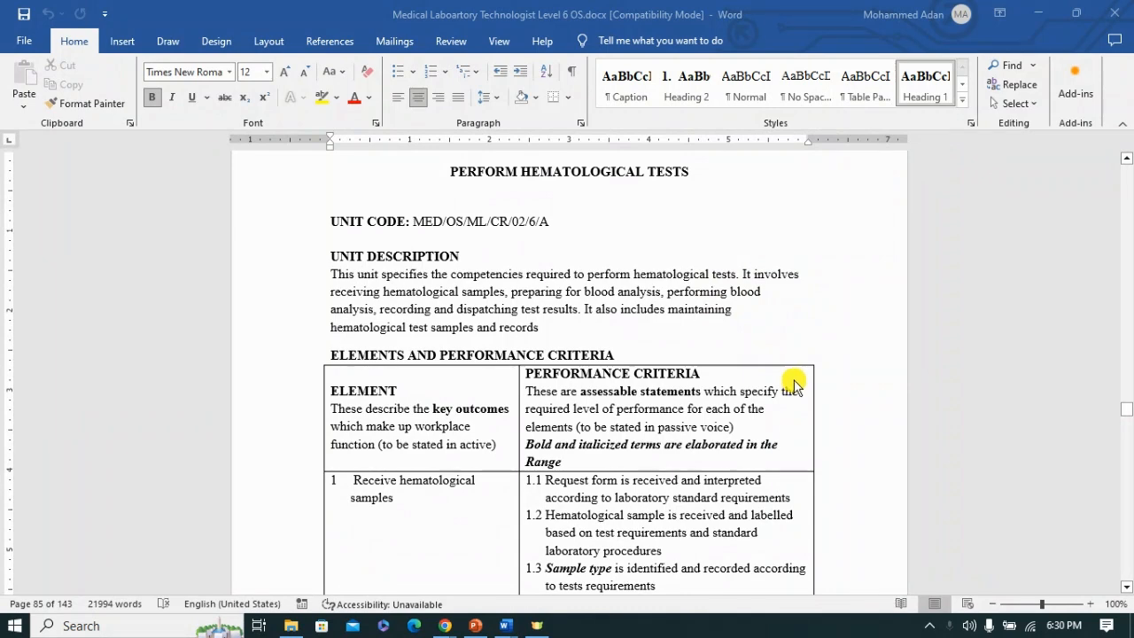
Step: Review the elements and performance criteria of the Perform Hematological Tests unit, focusing on elements 1 and 2
{"action": "scroll", "coordinate": [793, 386], "scroll_direction": "down", "scroll_amount": 2}
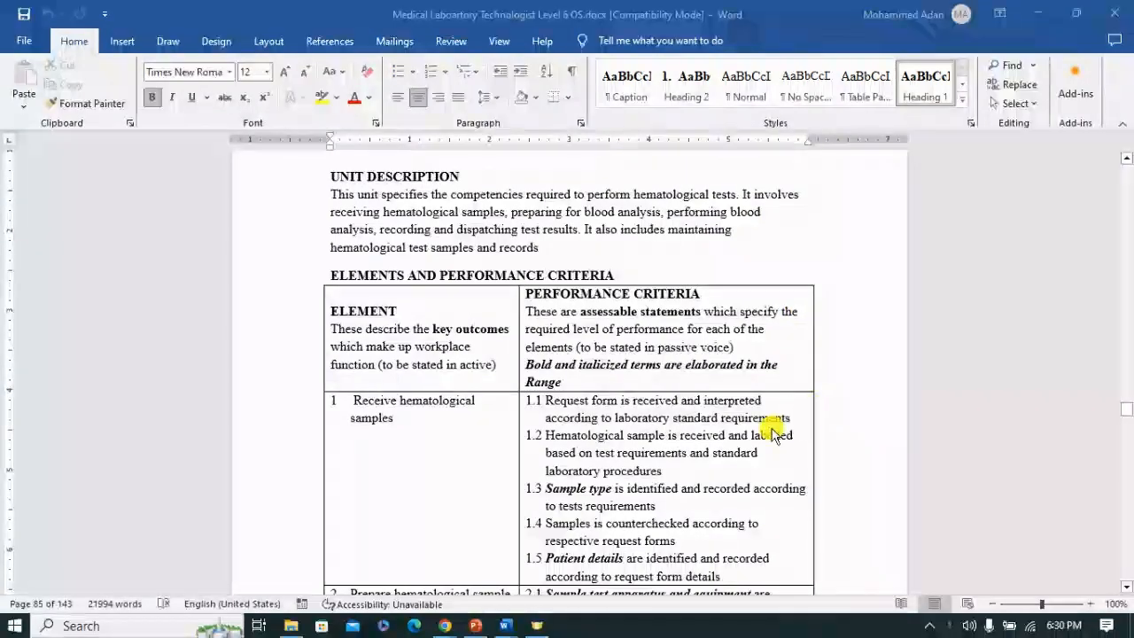
{"action": "scroll", "coordinate": [772, 433], "scroll_direction": "down", "scroll_amount": 2}
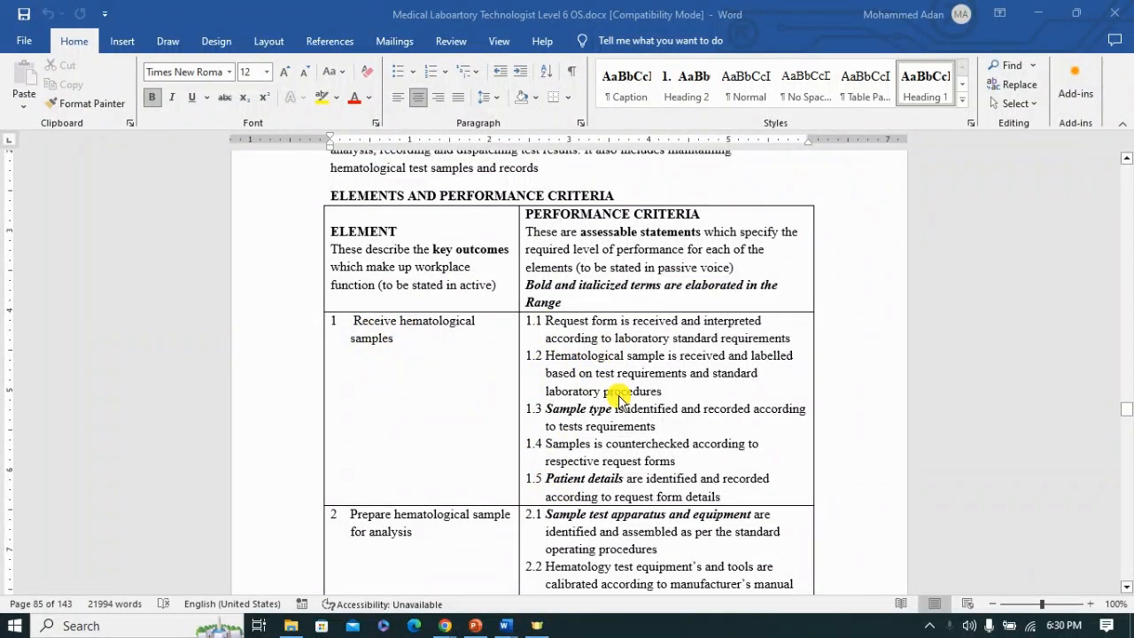
{"action": "scroll", "coordinate": [620, 396], "scroll_direction": "down", "scroll_amount": 2}
{"action": "scroll", "coordinate": [413, 460], "scroll_direction": "down", "scroll_amount": 1}
{"action": "scroll", "coordinate": [416, 467], "scroll_direction": "down", "scroll_amount": 4}
{"action": "scroll", "coordinate": [599, 425], "scroll_direction": "down", "scroll_amount": 3}
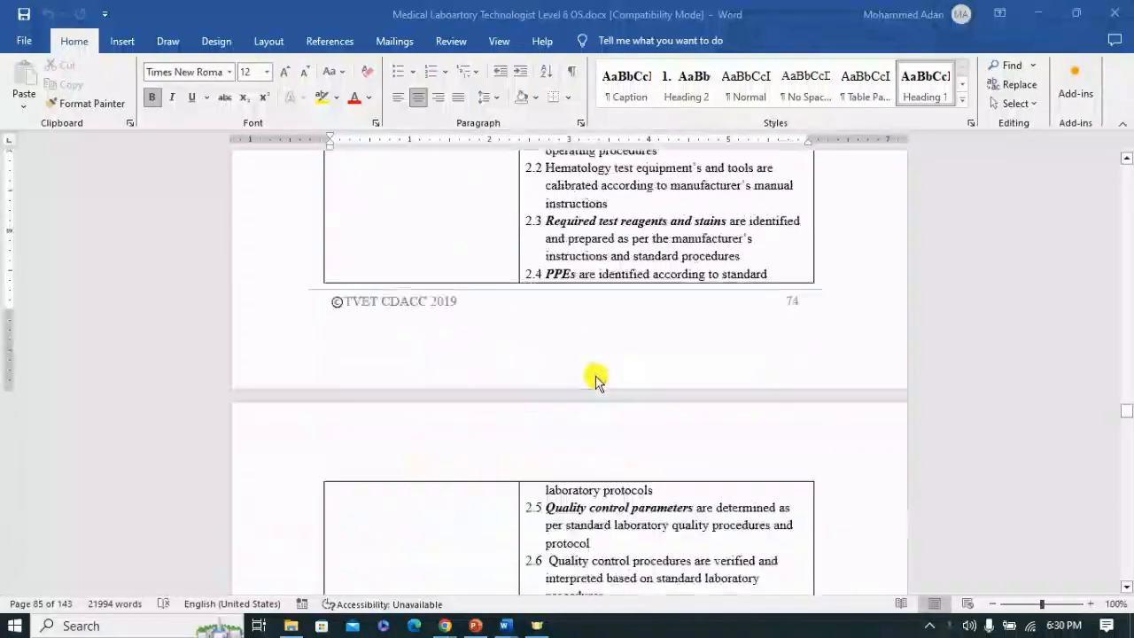
{"action": "scroll", "coordinate": [594, 381], "scroll_direction": "down", "scroll_amount": 2}
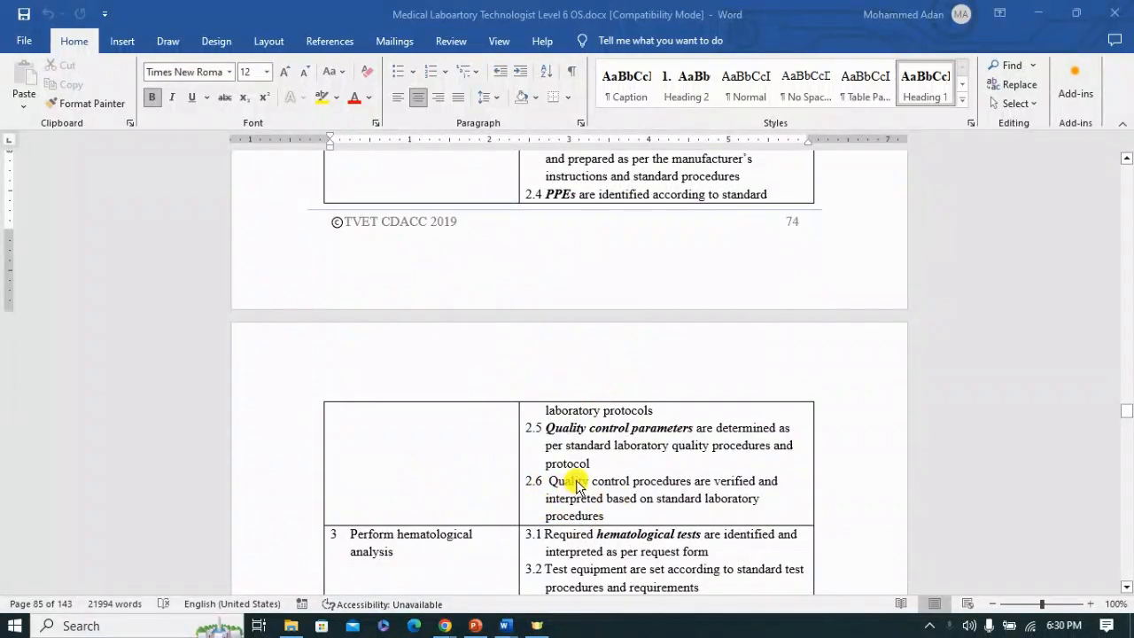
{"action": "scroll", "coordinate": [584, 480], "scroll_direction": "up", "scroll_amount": 3}
{"action": "scroll", "coordinate": [628, 328], "scroll_direction": "up", "scroll_amount": 5}
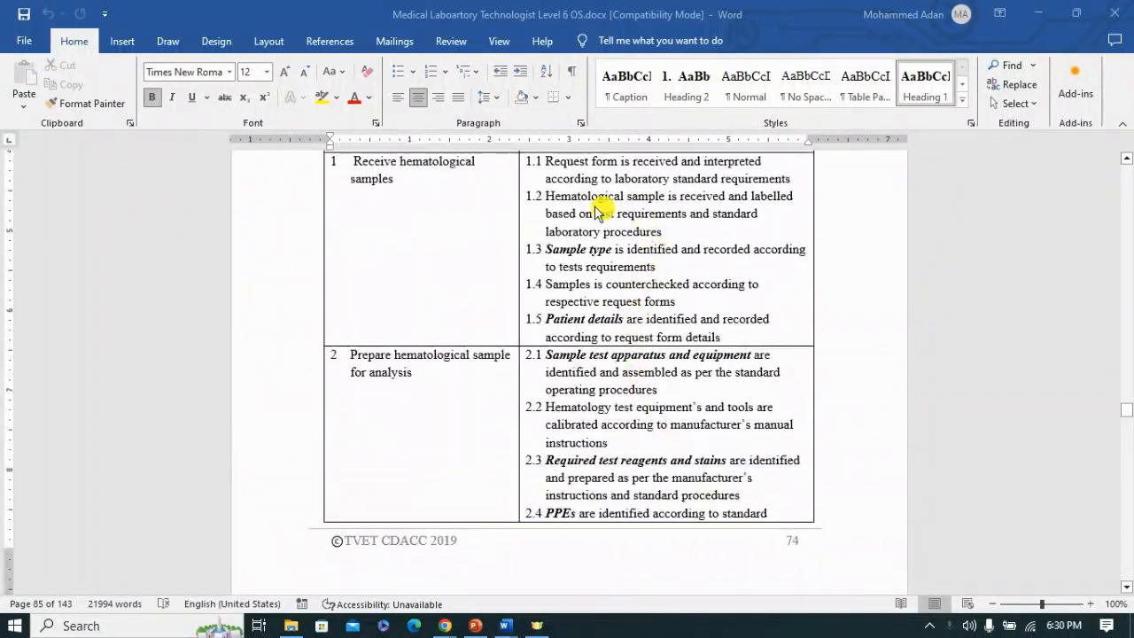
{"action": "scroll", "coordinate": [576, 230], "scroll_direction": "up", "scroll_amount": 1}
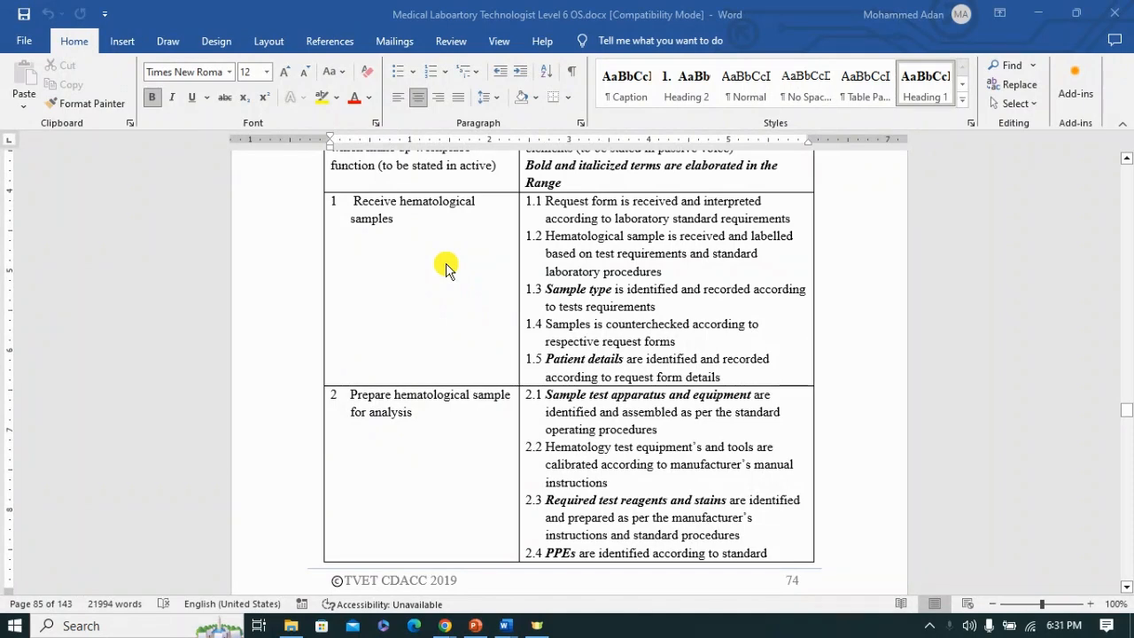
Step: Switch to the PC Rough Sketch - Copy.docx document and remove the indent on the empty line below the Element heading
{"action": "mouse_move", "coordinate": [505, 626]}
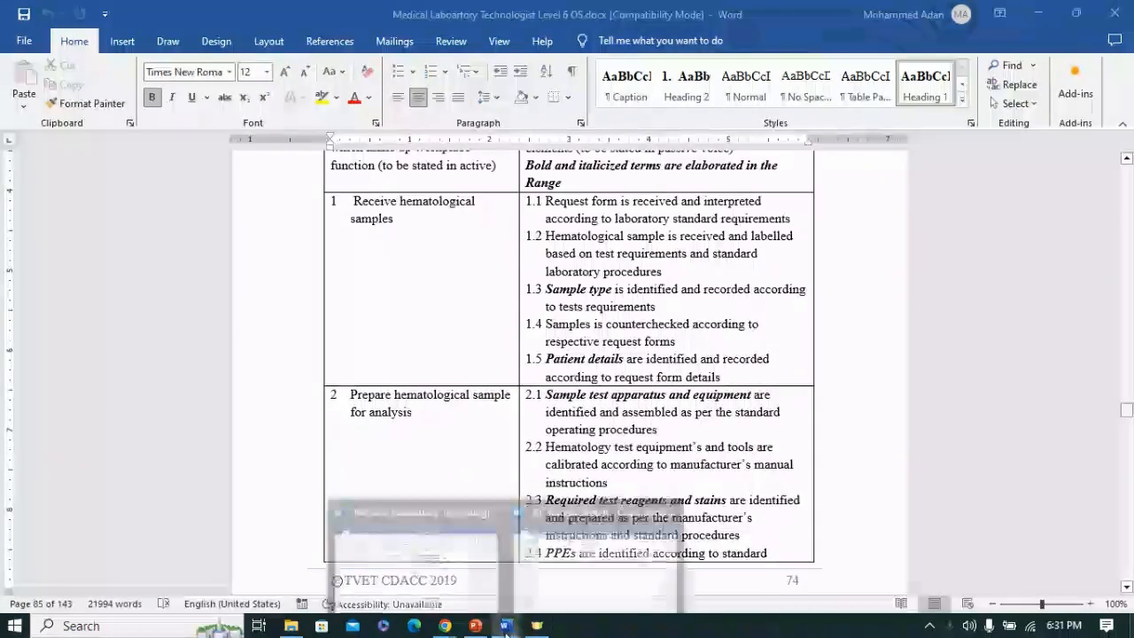
{"action": "left_click", "coordinate": [605, 580]}
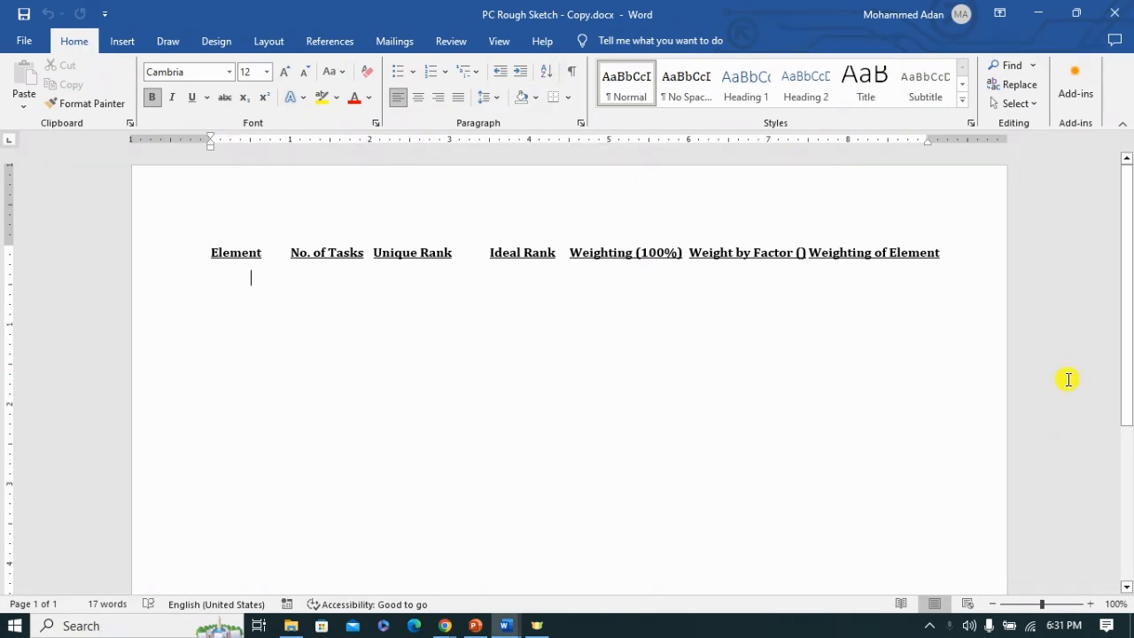
{"action": "scroll", "coordinate": [1067, 379], "scroll_direction": "up", "scroll_amount": 2, "text": "ctrl"}
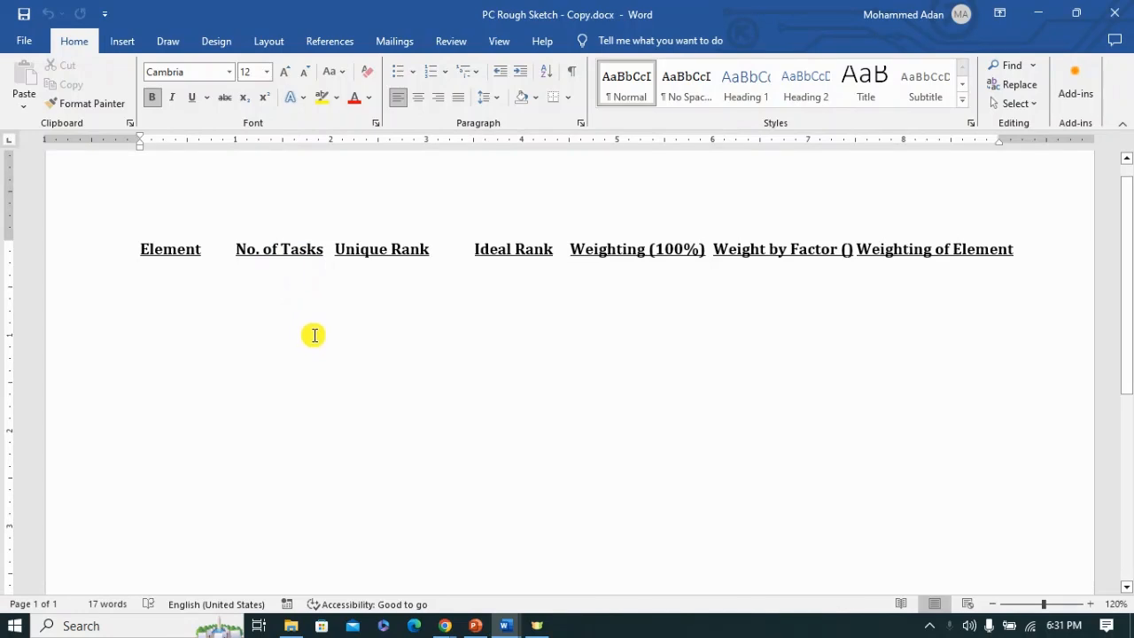
{"action": "key", "text": "alt+Tab"}
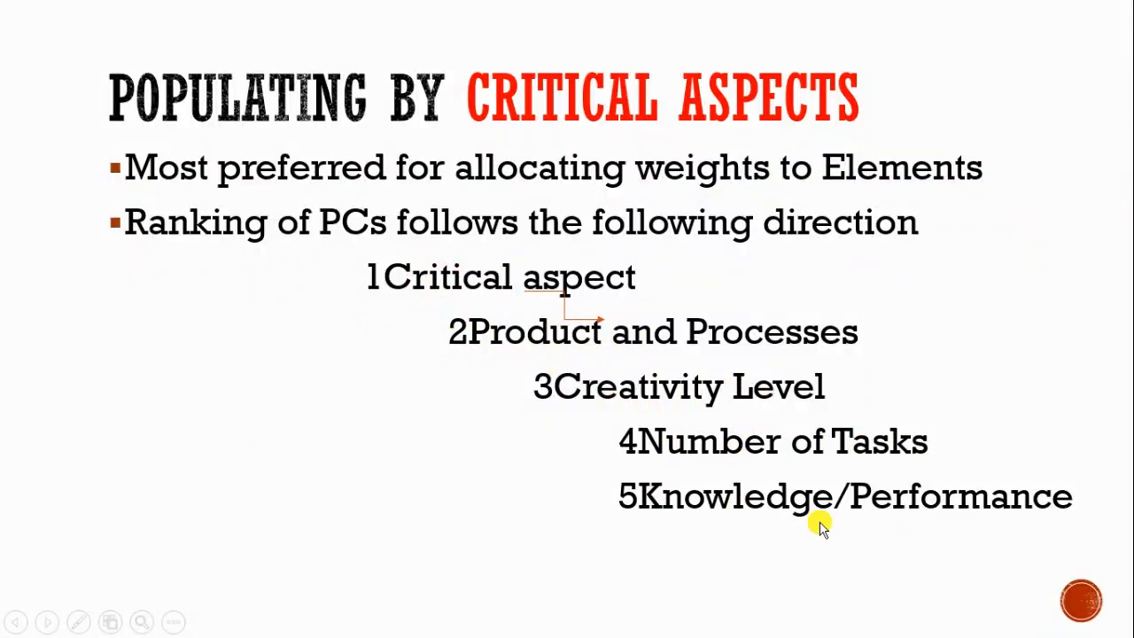
{"action": "key", "text": "alt+Tab"}
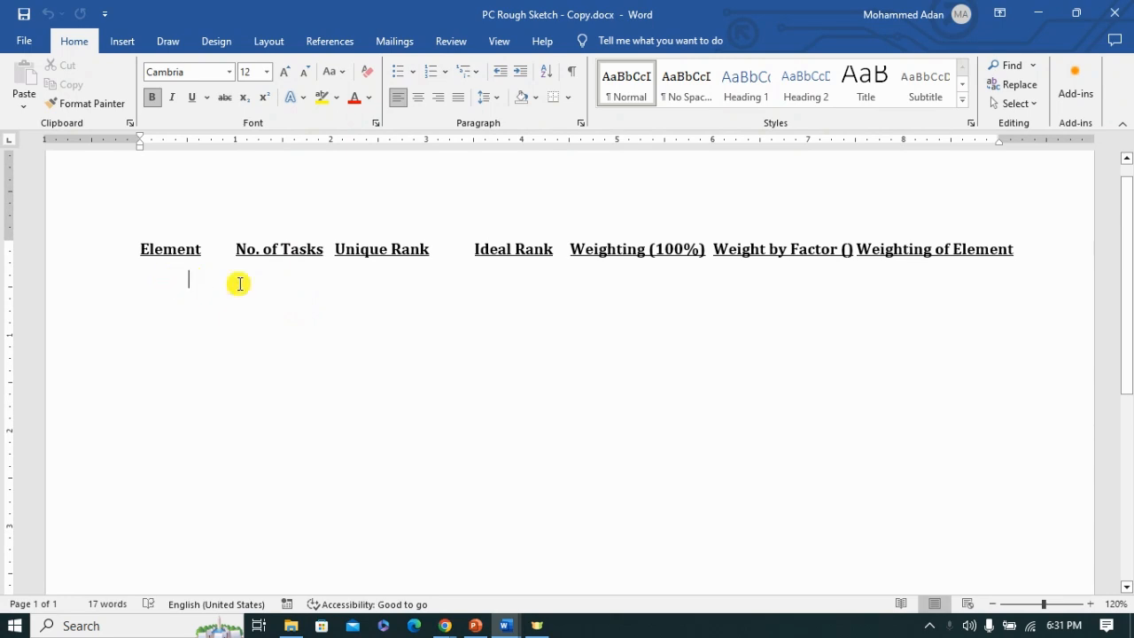
{"action": "key", "text": "BackSpace"}
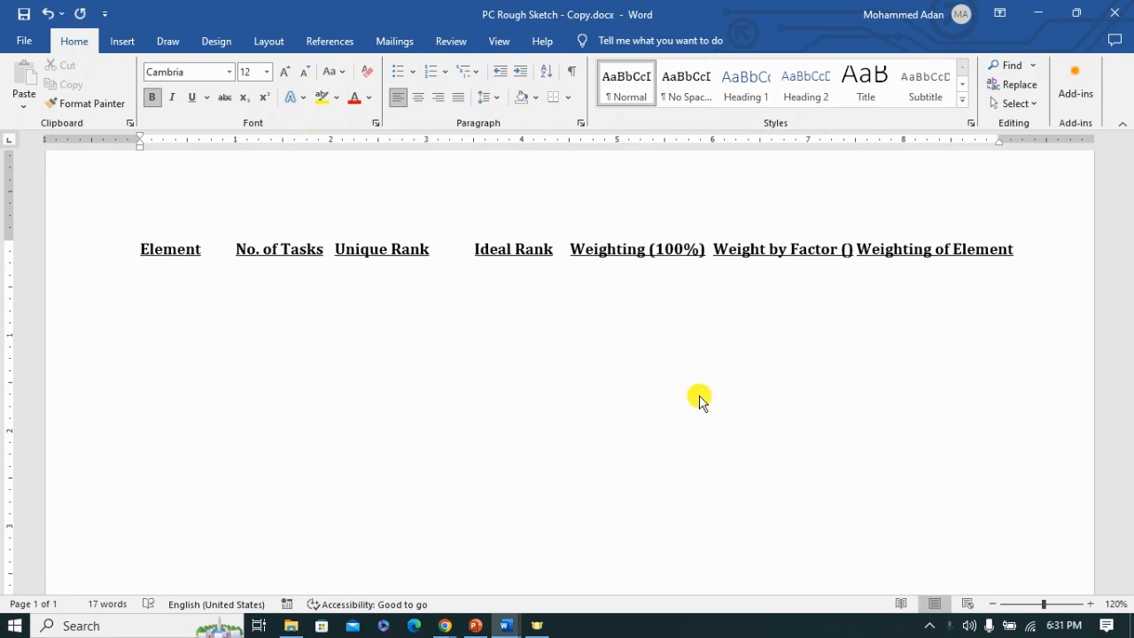
Step: Arrange the rough sketch and the Medical Laboratory Technologist Level 6 OS document side by side, with the sketch on the left half
{"action": "left_click", "coordinate": [506, 627]}
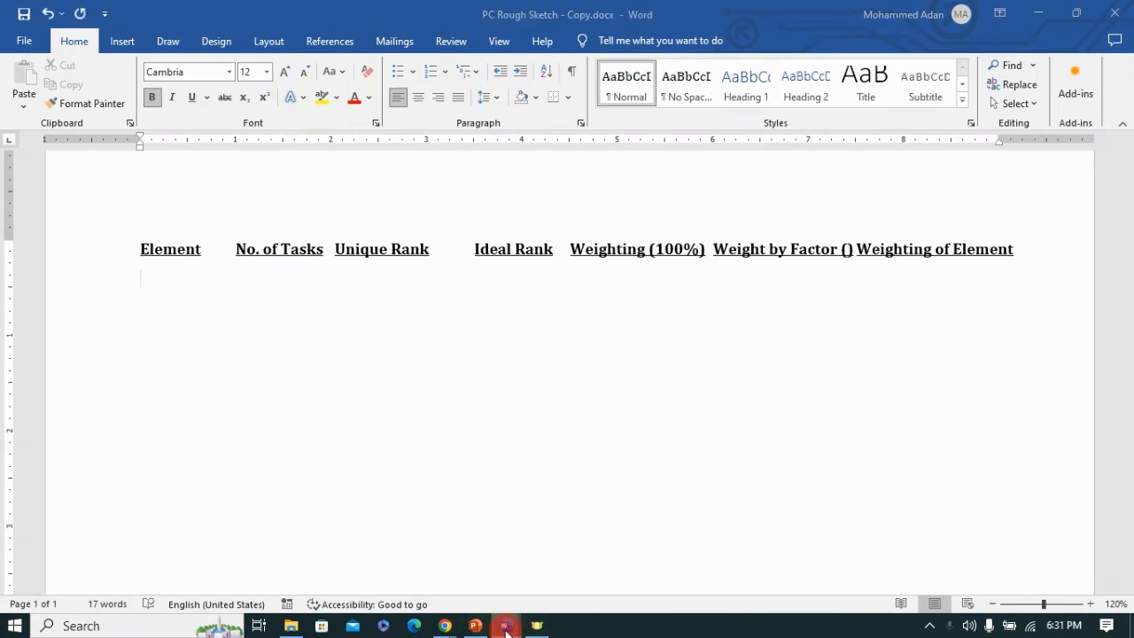
{"action": "left_click", "coordinate": [953, 507]}
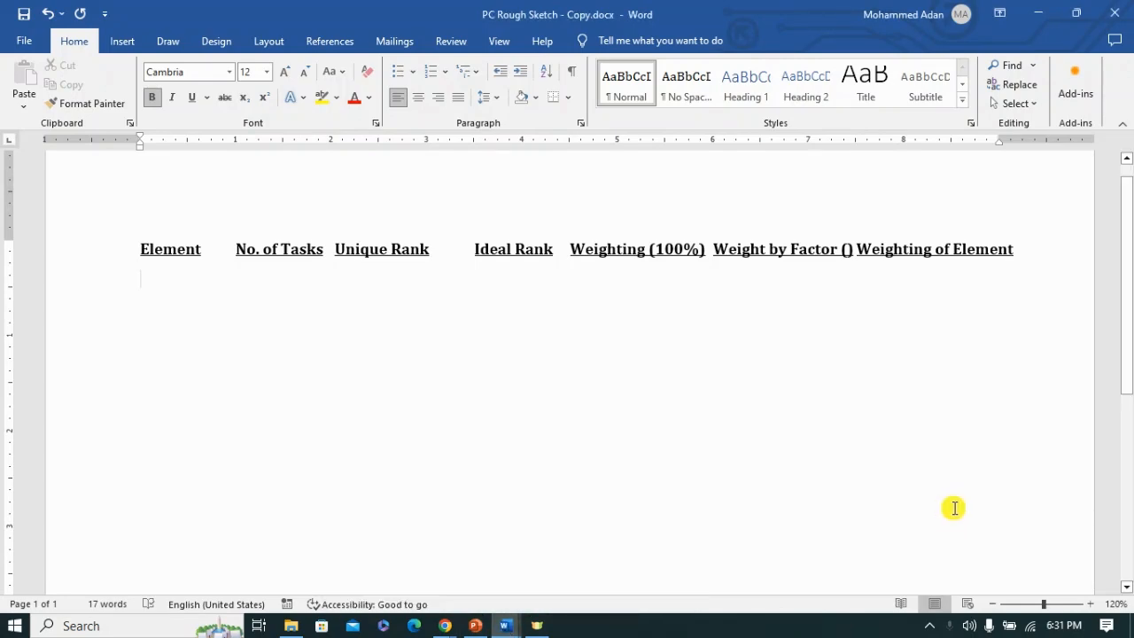
{"action": "key", "text": "super+Left"}
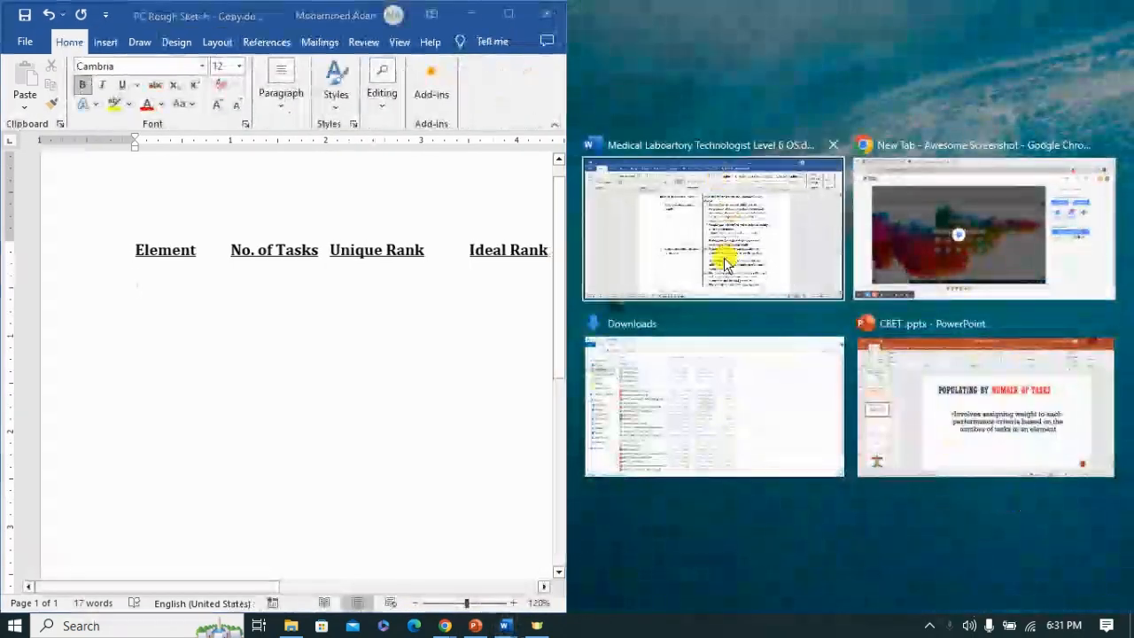
{"action": "left_click", "coordinate": [723, 259]}
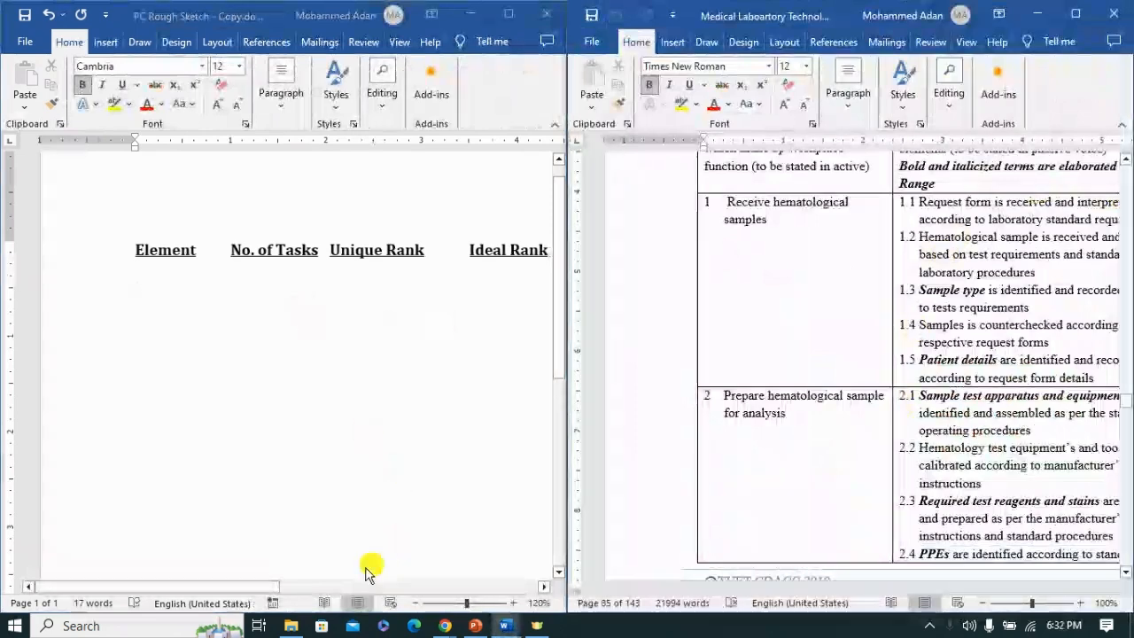
{"action": "left_click", "coordinate": [256, 588]}
{"action": "mouse_move", "coordinate": [283, 591]}
{"action": "left_mouse_down"}
{"action": "mouse_move", "coordinate": [311, 590]}
{"action": "mouse_move", "coordinate": [290, 590]}
{"action": "left_mouse_up"}
Step: List the element numbers 1 to 6 of the Perform Hematological Tests unit on separate lines under the Element heading
{"action": "left_click", "coordinate": [104, 277]}
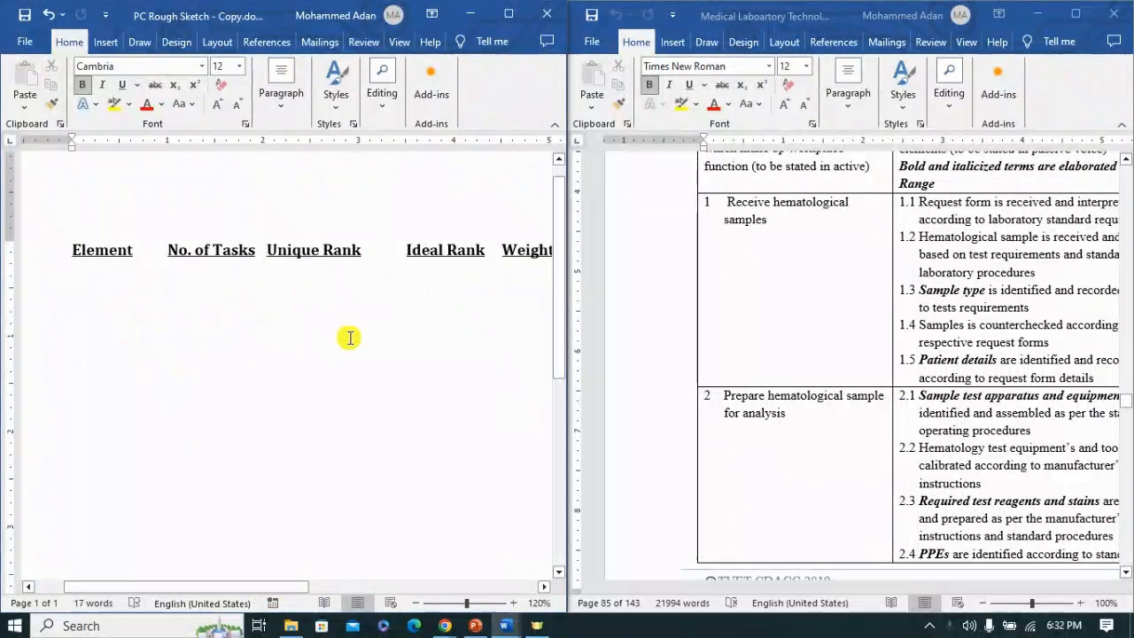
{"action": "scroll", "coordinate": [883, 248], "scroll_direction": "up", "scroll_amount": 4}
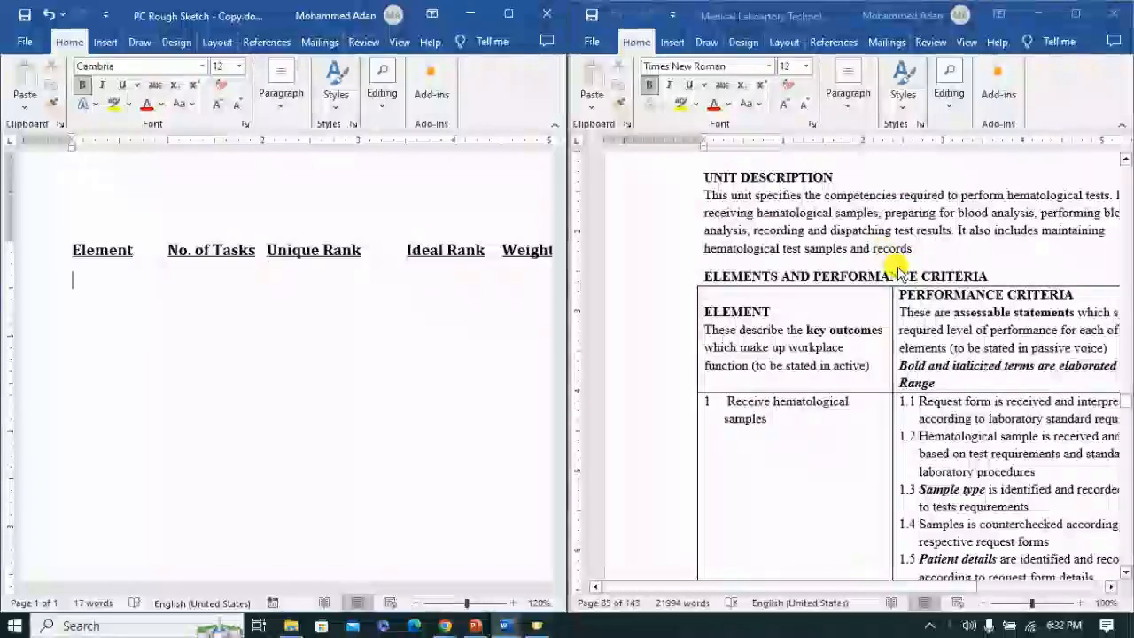
{"action": "scroll", "coordinate": [890, 297], "scroll_direction": "up", "scroll_amount": 3}
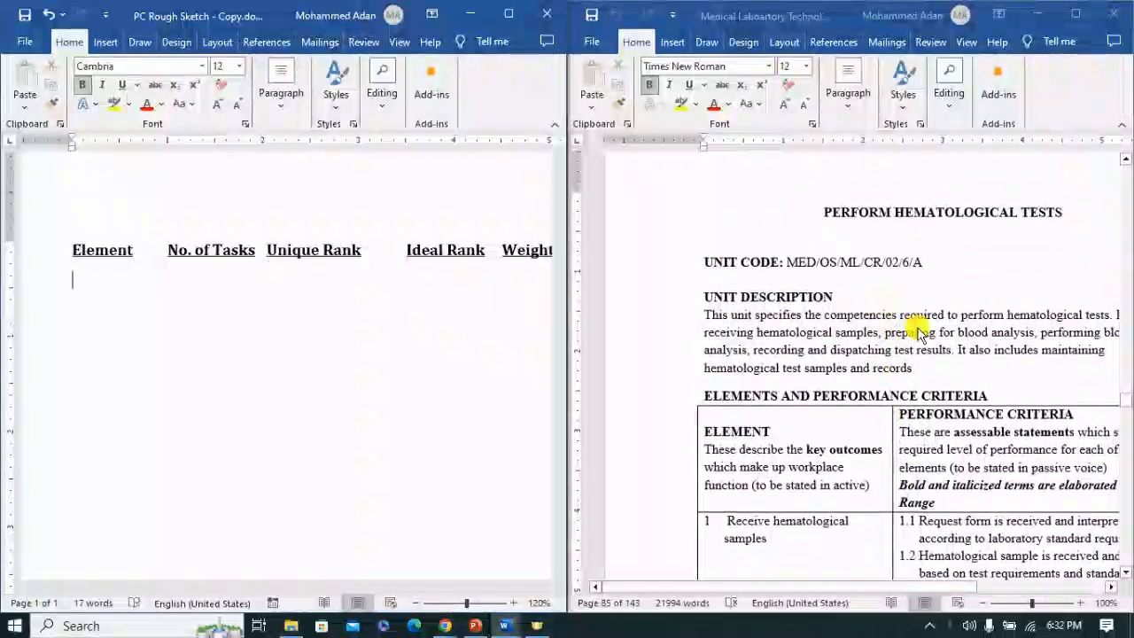
{"action": "scroll", "coordinate": [919, 322], "scroll_direction": "down", "scroll_amount": 4}
{"action": "scroll", "coordinate": [925, 332], "scroll_direction": "down", "scroll_amount": 4}
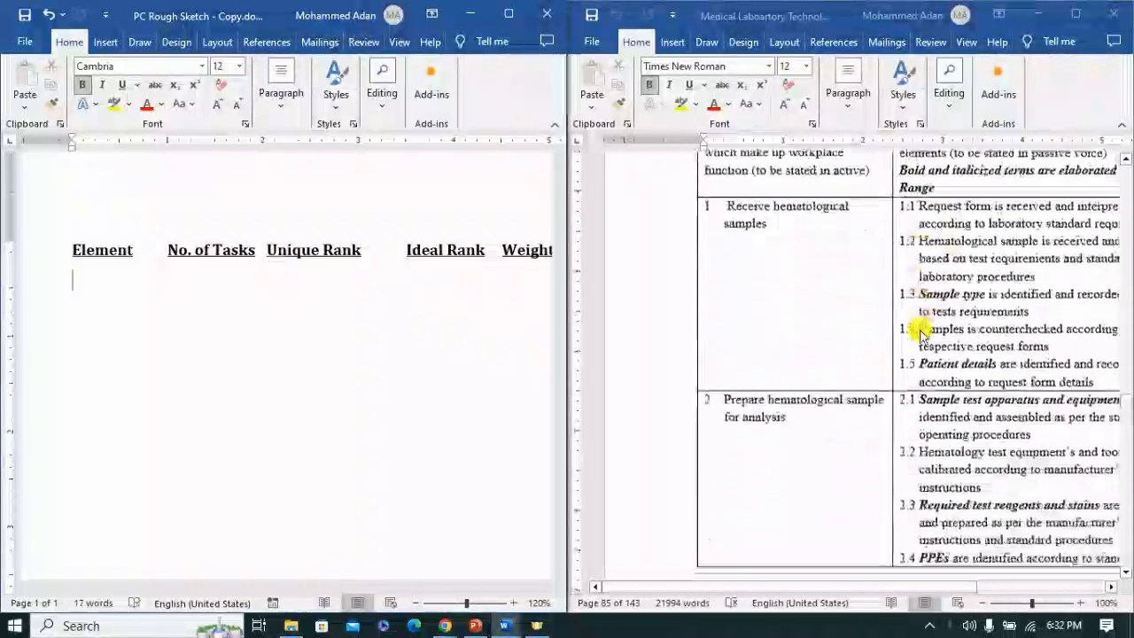
{"action": "scroll", "coordinate": [791, 346], "scroll_direction": "down", "scroll_amount": 3}
{"action": "scroll", "coordinate": [791, 346], "scroll_direction": "down", "scroll_amount": 20}
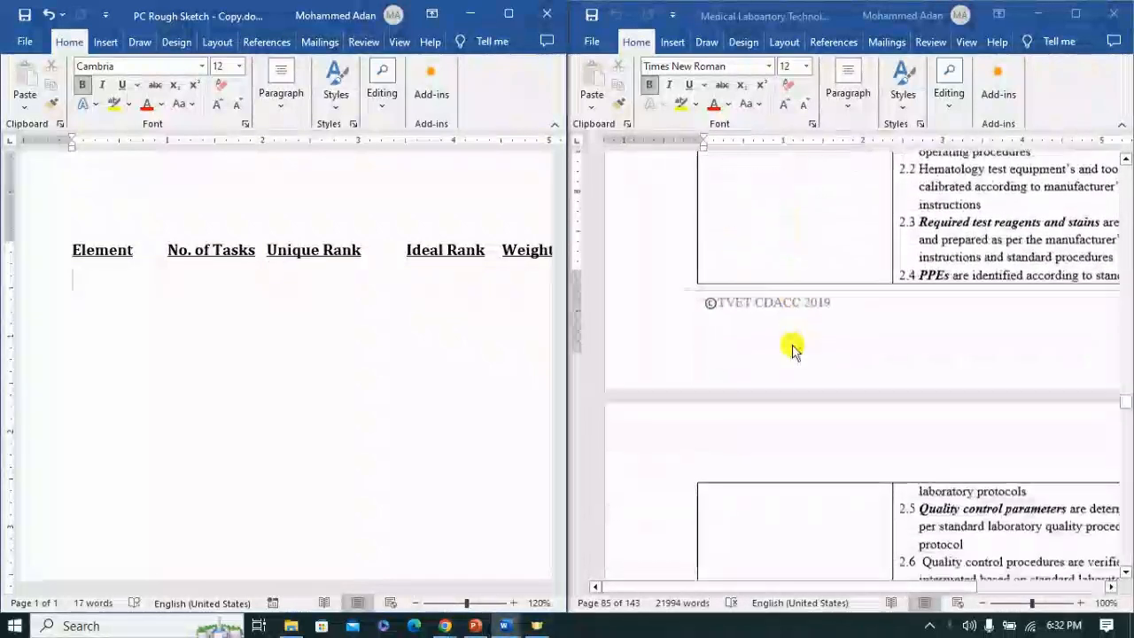
{"action": "scroll", "coordinate": [791, 346], "scroll_direction": "down", "scroll_amount": 5}
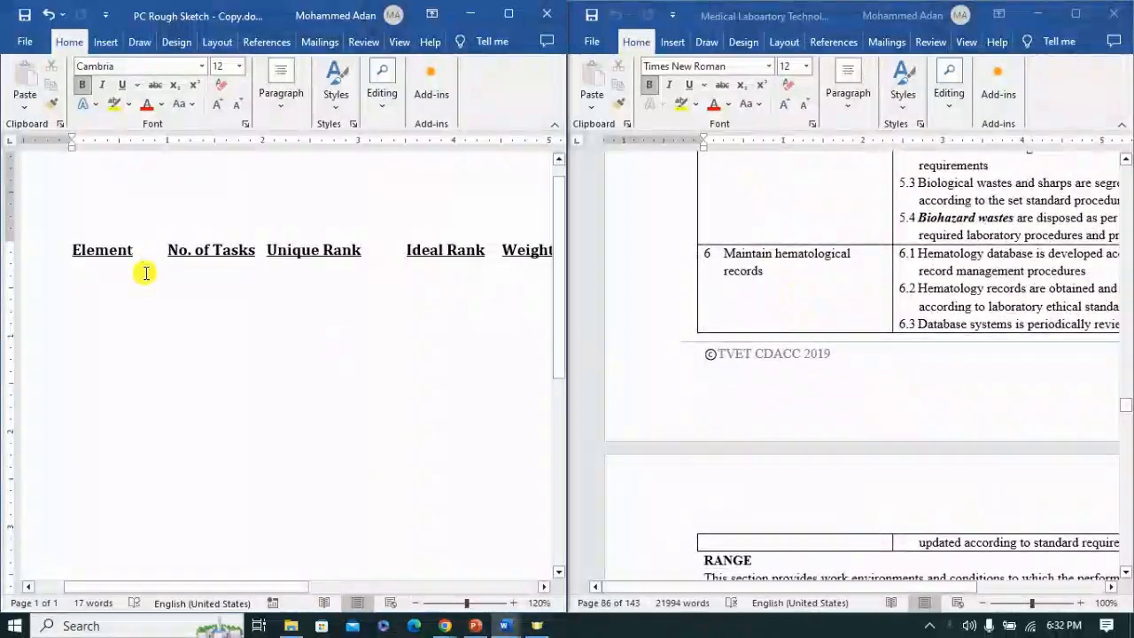
{"action": "type", "text": "1"}
{"action": "key", "text": "Return"}
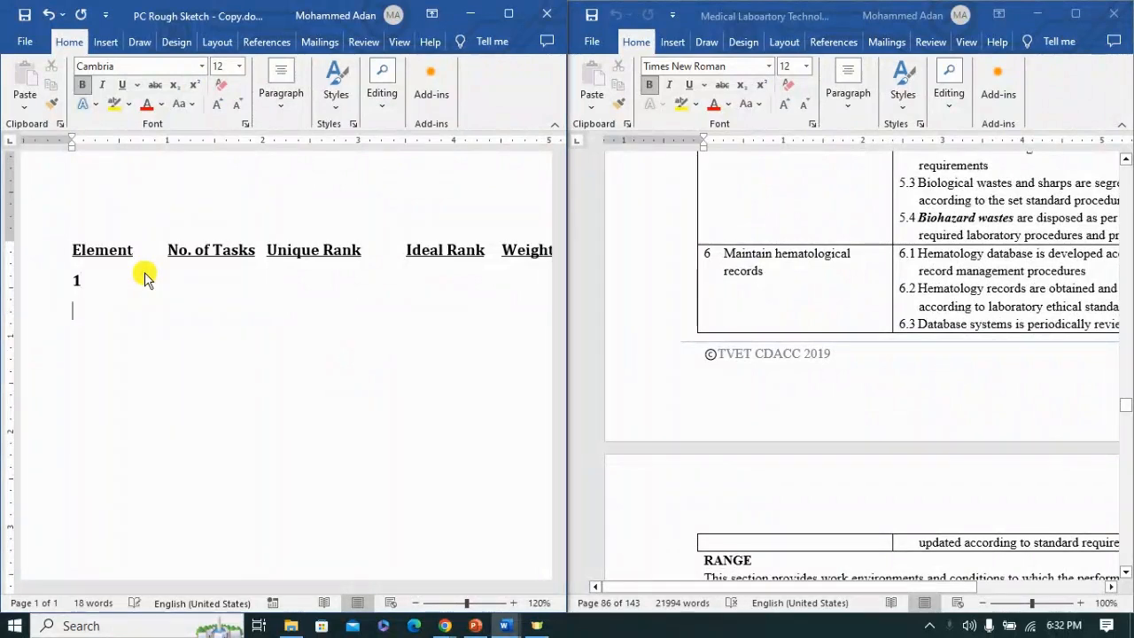
{"action": "type", "text": "2"}
{"action": "key", "text": "Return"}
{"action": "type", "text": "3"}
{"action": "key", "text": "Return"}
{"action": "type", "text": "4"}
{"action": "key", "text": "Return"}
{"action": "type", "text": "5"}
{"action": "key", "text": "Return"}
{"action": "type", "text": "6"}
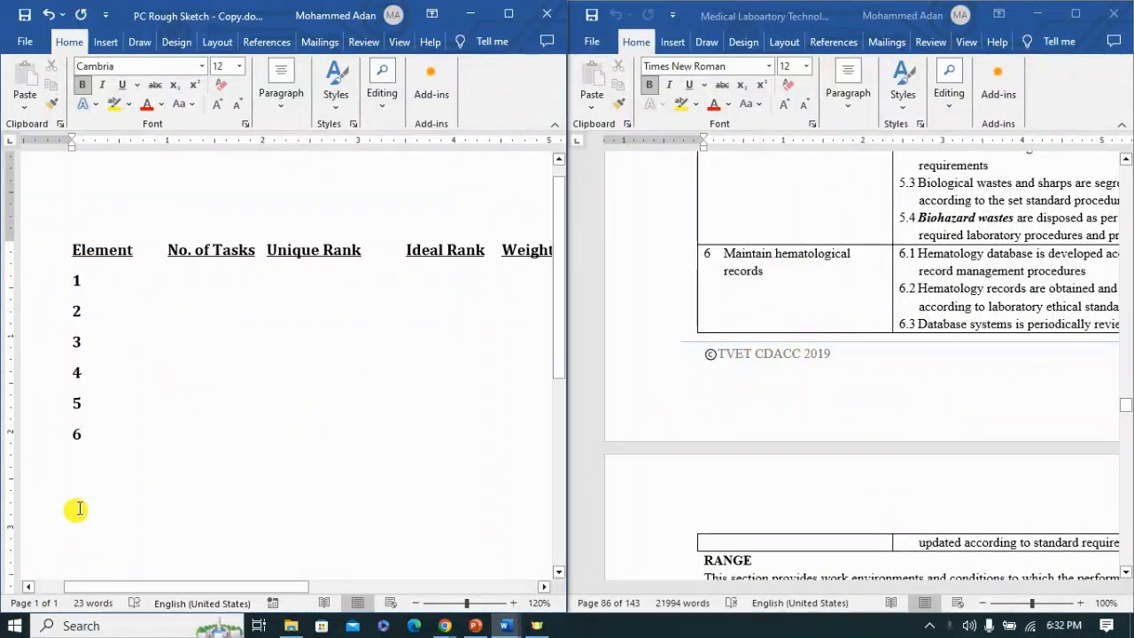
Step: Enter 5 as the No. of Tasks for element 1, based on its performance criteria in the Medical Laboratory Technologist document
{"action": "left_click", "coordinate": [94, 437]}
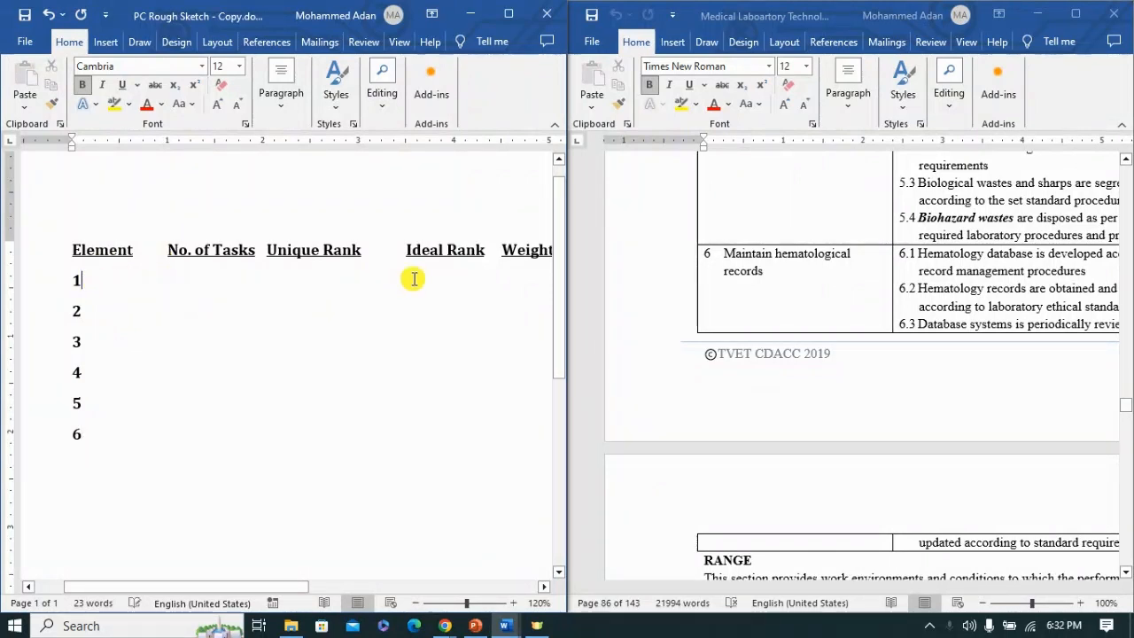
{"action": "key", "text": "Tab"}
{"action": "scroll", "coordinate": [970, 297], "scroll_direction": "up", "scroll_amount": 3}
{"action": "scroll", "coordinate": [970, 297], "scroll_direction": "up", "scroll_amount": 10}
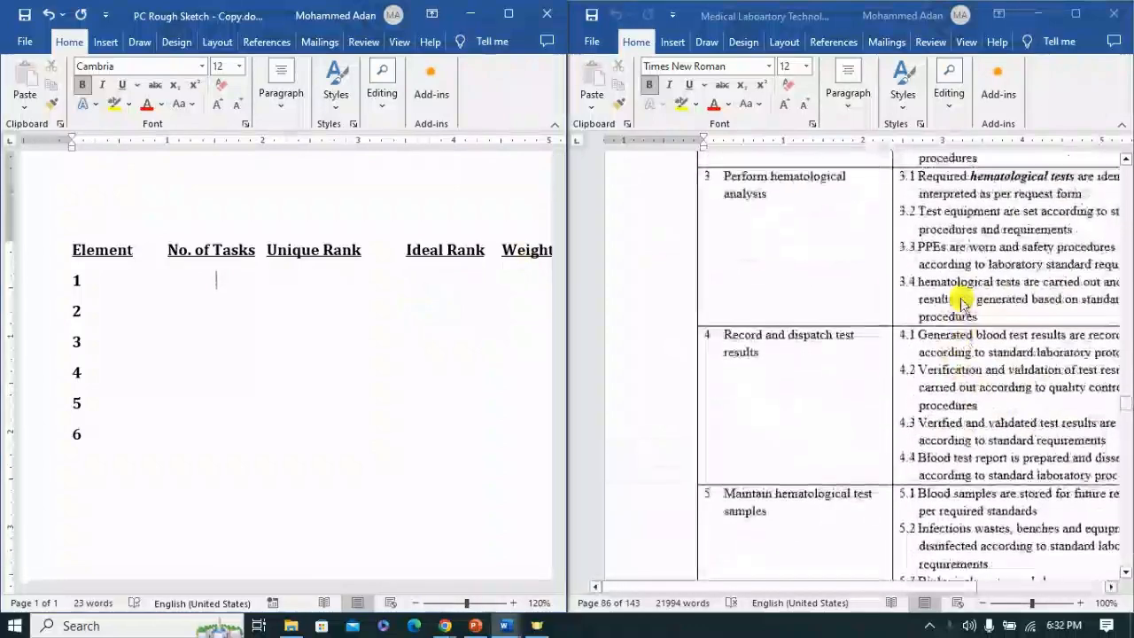
{"action": "scroll", "coordinate": [901, 298], "scroll_direction": "up", "scroll_amount": 4}
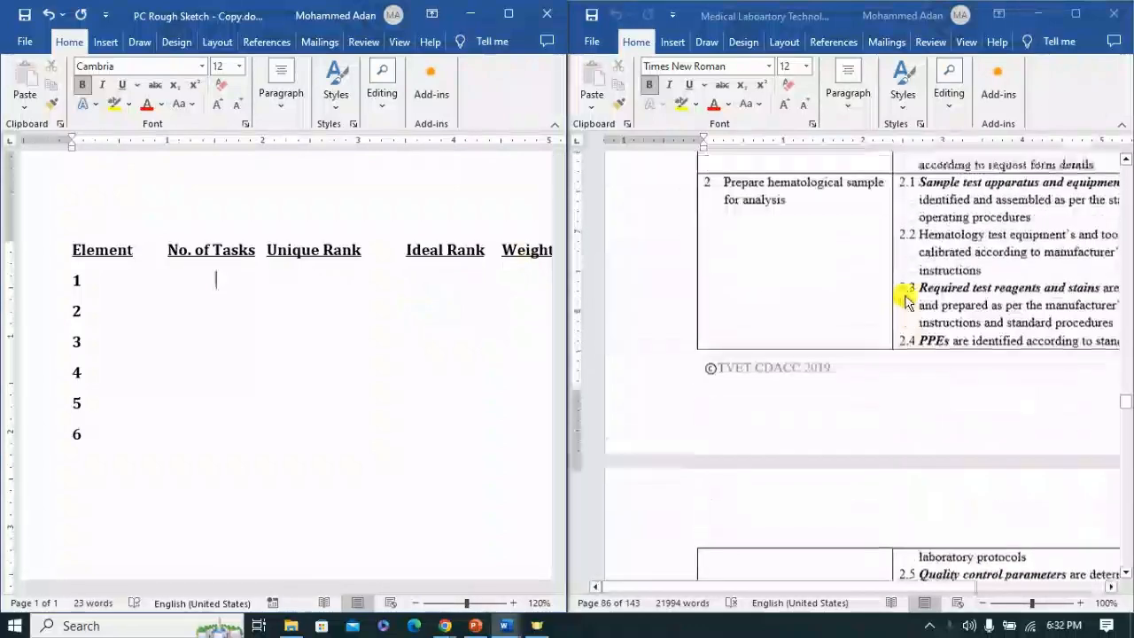
{"action": "left_click_drag", "start_coordinate": [767, 589], "coordinate": [815, 587]}
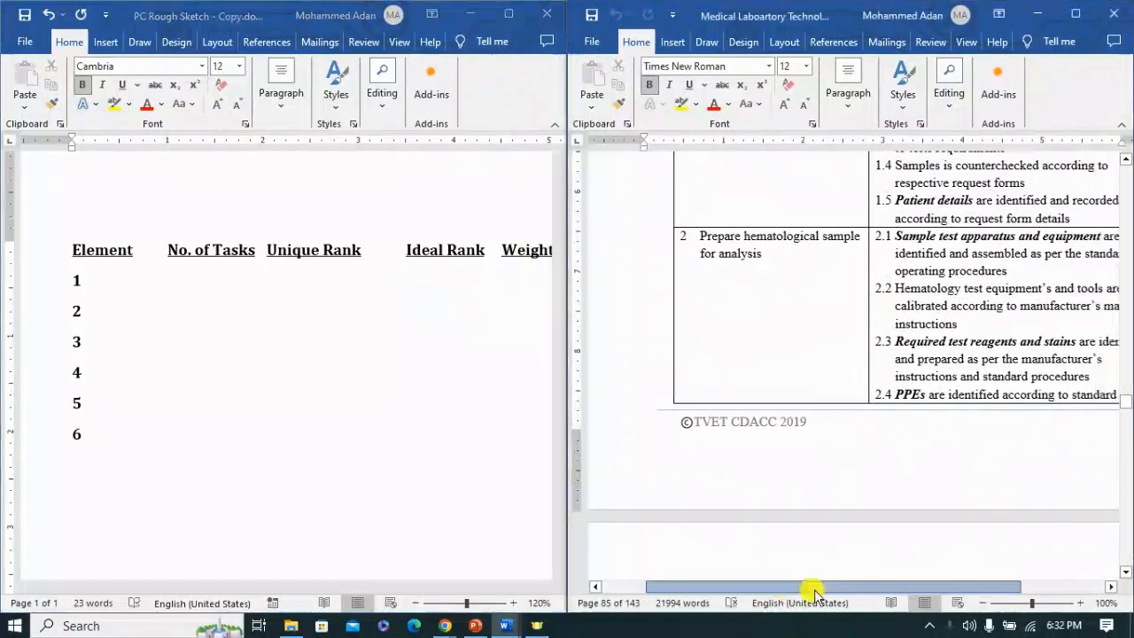
{"action": "scroll", "coordinate": [907, 283], "scroll_direction": "up", "scroll_amount": 4}
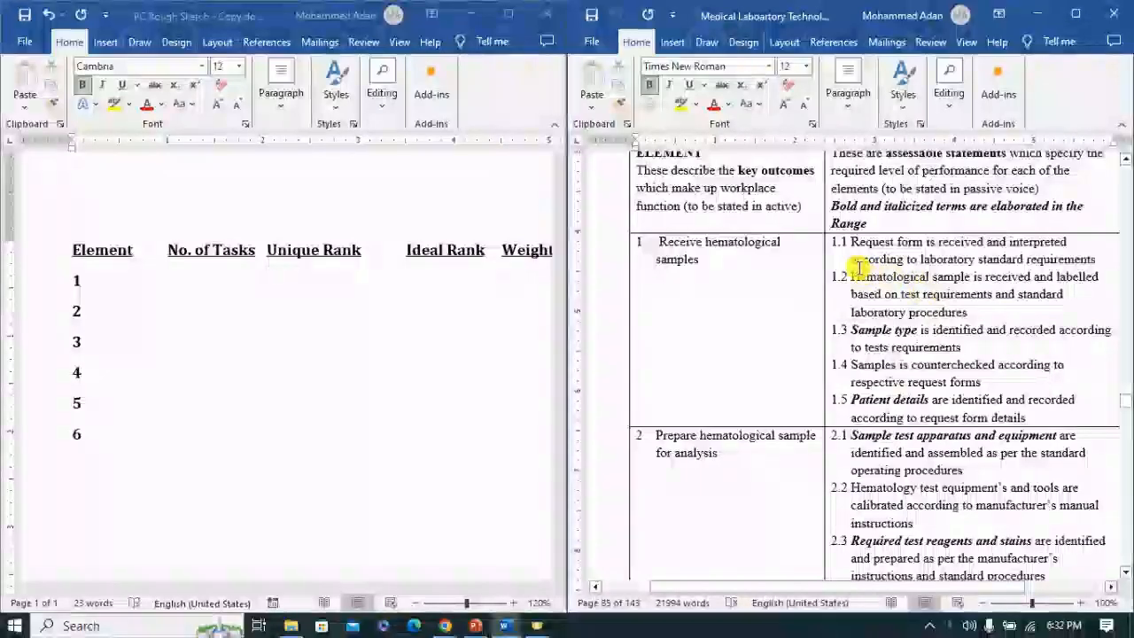
{"action": "left_click", "coordinate": [192, 274]}
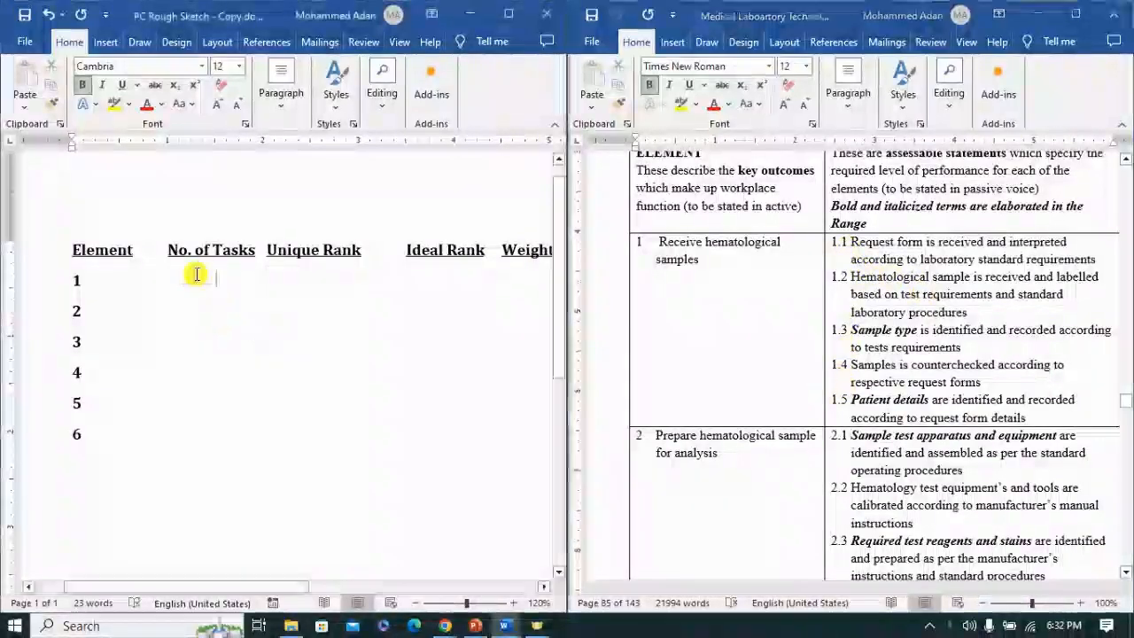
{"action": "type", "text": "5"}
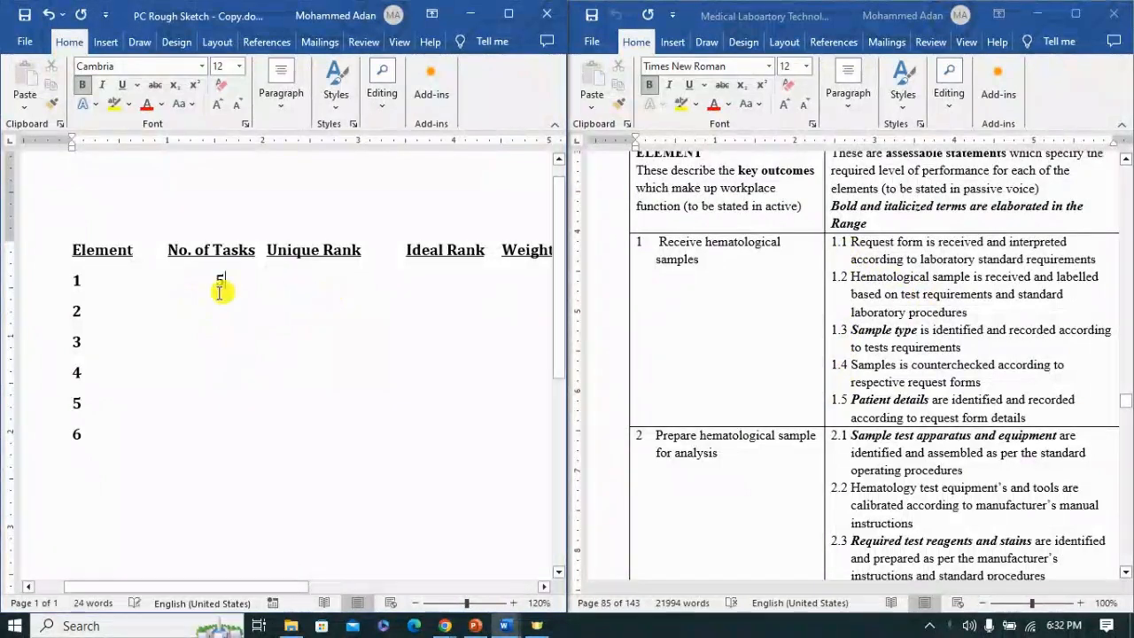
Step: Enter 6 as the No. of Tasks for element 2, based on its criteria in the reference document
{"action": "left_click", "coordinate": [134, 310]}
{"action": "key", "text": "Tab"}
{"action": "key", "text": "Tab"}
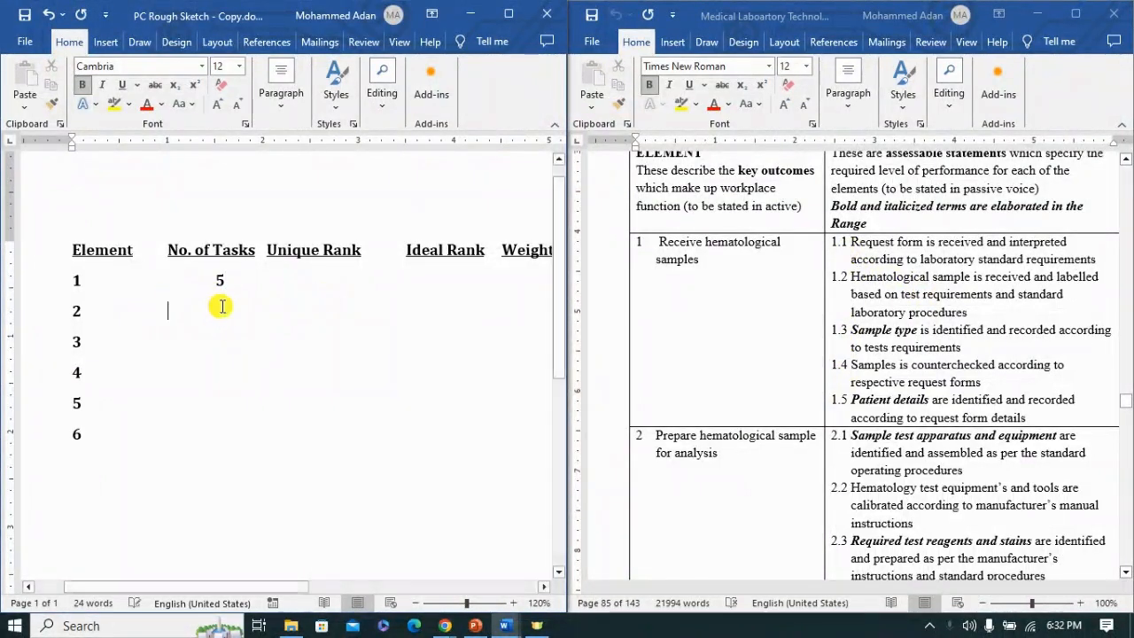
{"action": "scroll", "coordinate": [964, 296], "scroll_direction": "down", "scroll_amount": 4}
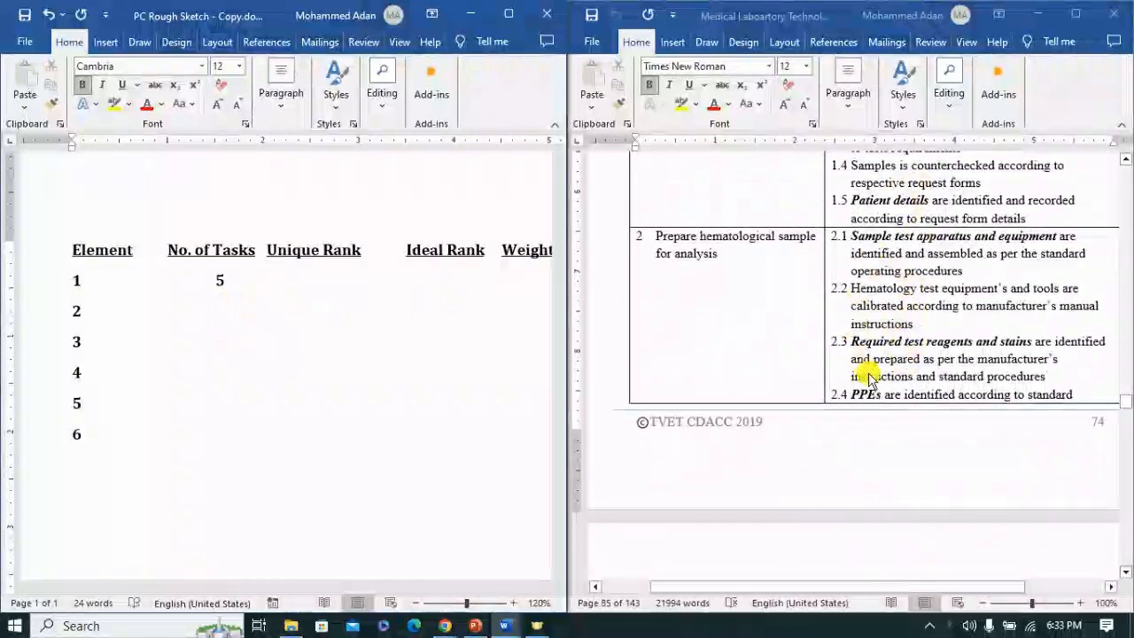
{"action": "scroll", "coordinate": [863, 376], "scroll_direction": "down", "scroll_amount": 8}
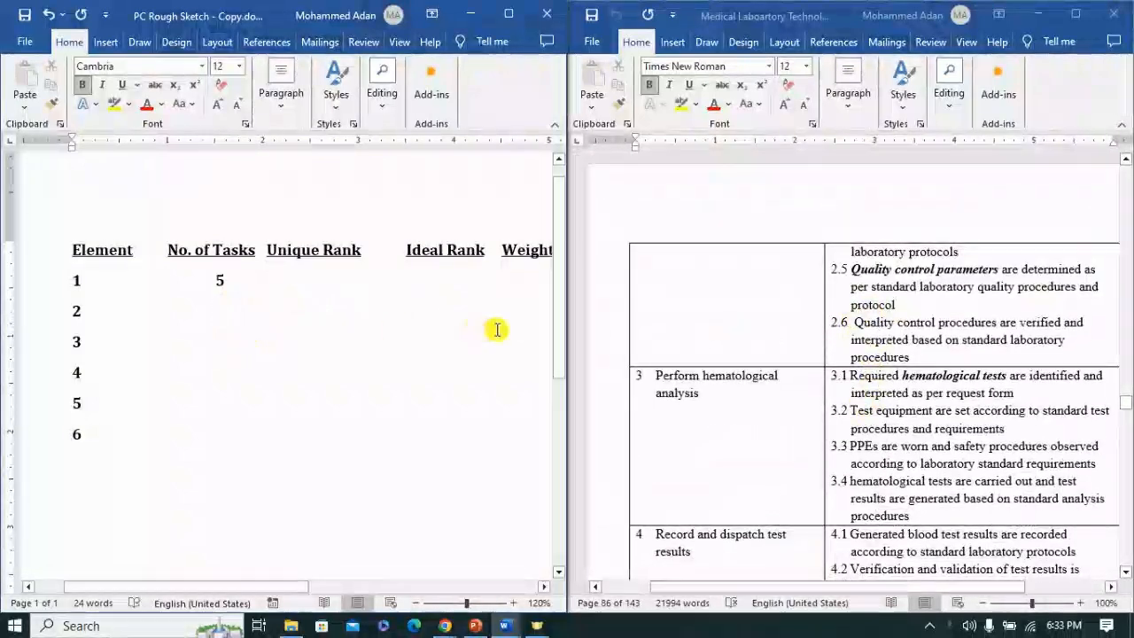
{"action": "type", "text": "6"}
Step: Enter 4 as the No. of Tasks for both element 3 and element 4, following their listed performance criteria
{"action": "left_click", "coordinate": [81, 342]}
{"action": "key", "text": "Tab"}
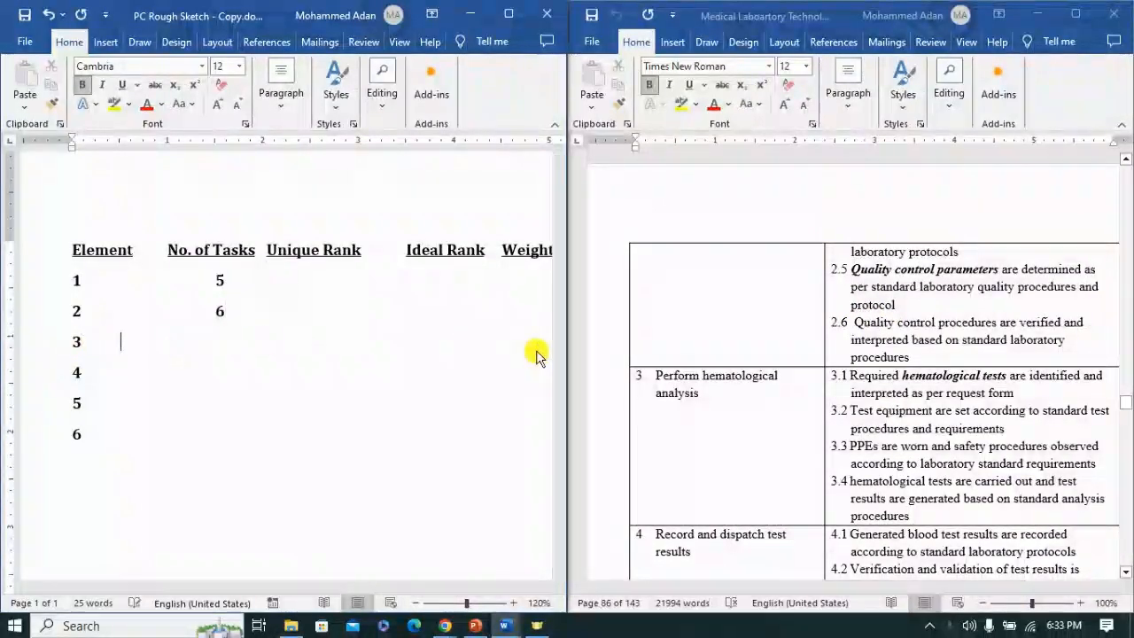
{"action": "scroll", "coordinate": [607, 362], "scroll_direction": "down", "scroll_amount": 3}
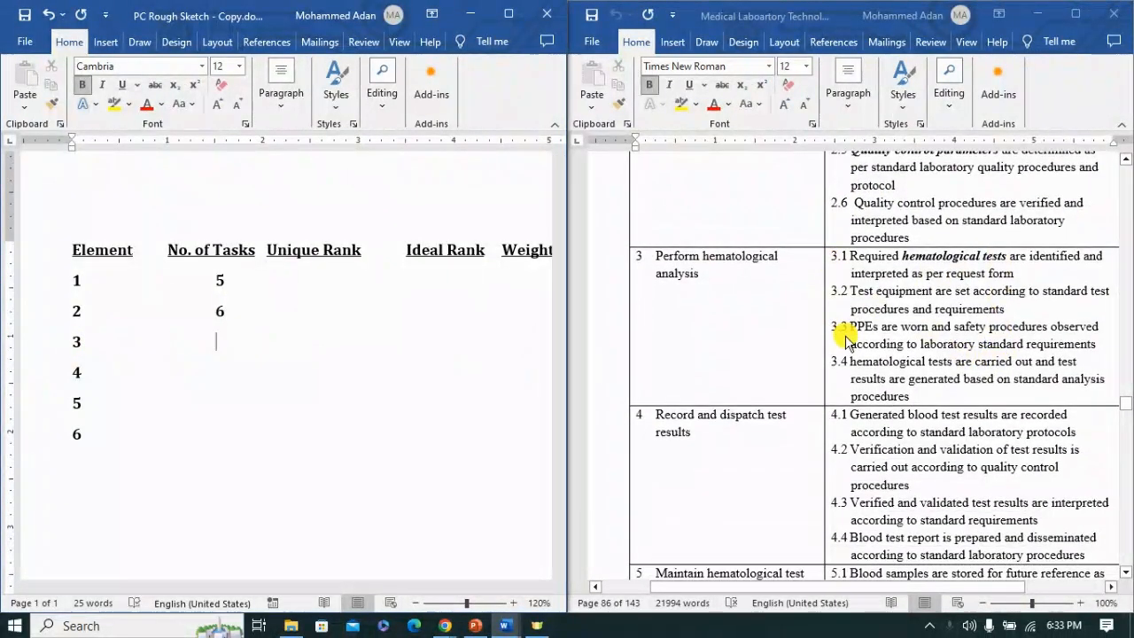
{"action": "type", "text": "4"}
{"action": "left_click", "coordinate": [377, 372]}
{"action": "key", "text": "Tab"}
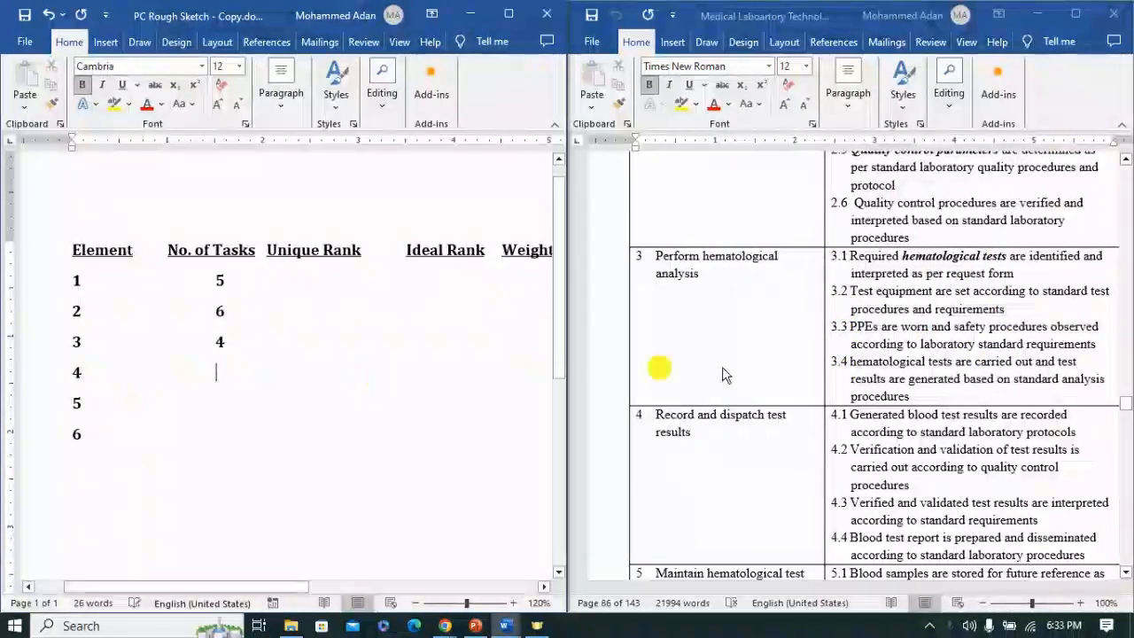
{"action": "scroll", "coordinate": [886, 319], "scroll_direction": "down", "scroll_amount": 3}
{"action": "type", "text": "4"}
Step: Enter the No. of Tasks as 4 for element 5 and 3 for element 6, following their listed performance criteria
{"action": "left_click", "coordinate": [97, 403]}
{"action": "key", "text": "Tab"}
{"action": "scroll", "coordinate": [885, 413], "scroll_direction": "down", "scroll_amount": 4}
{"action": "type", "text": "4"}
{"action": "left_click", "coordinate": [100, 432]}
{"action": "key", "text": "Tab"}
{"action": "scroll", "coordinate": [883, 387], "scroll_direction": "down", "scroll_amount": 8}
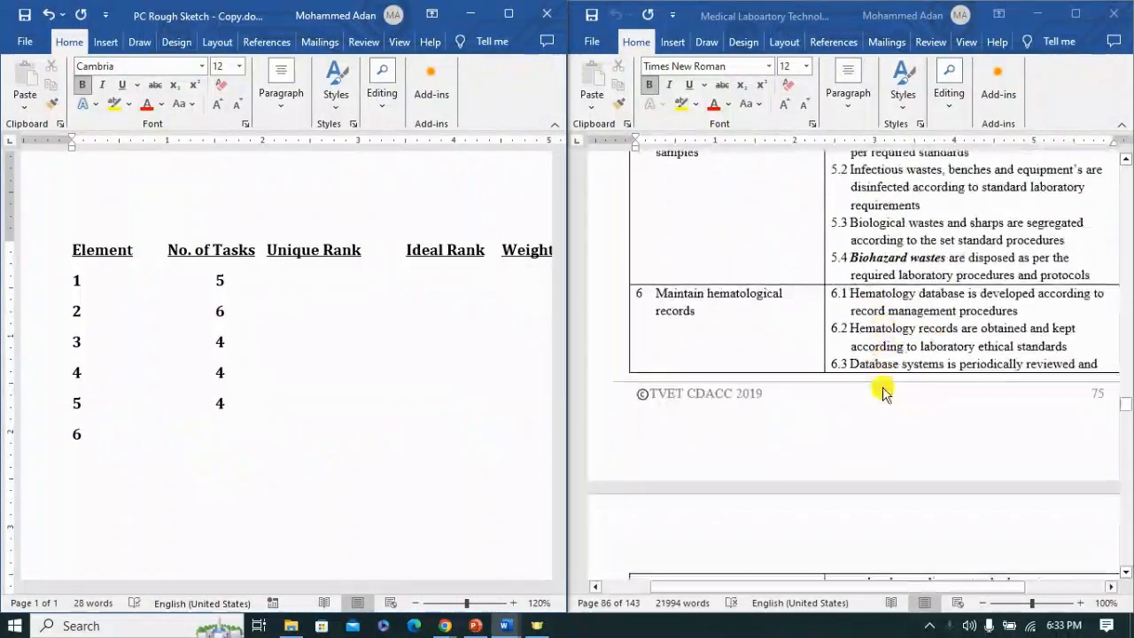
{"action": "scroll", "coordinate": [883, 390], "scroll_direction": "up", "scroll_amount": 3}
{"action": "type", "text": "3"}
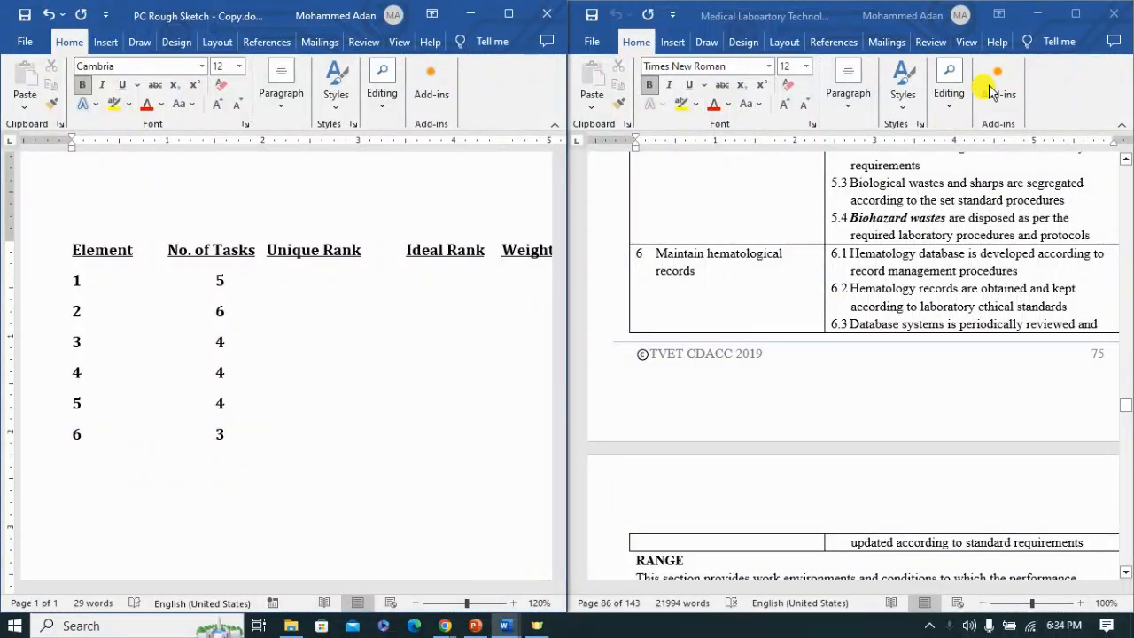
Step: Maximize the rough sketch with the reference document minimized, and enter Unique Rank 6 for element 2 and 5 for element 1
{"action": "left_click", "coordinate": [1040, 15]}
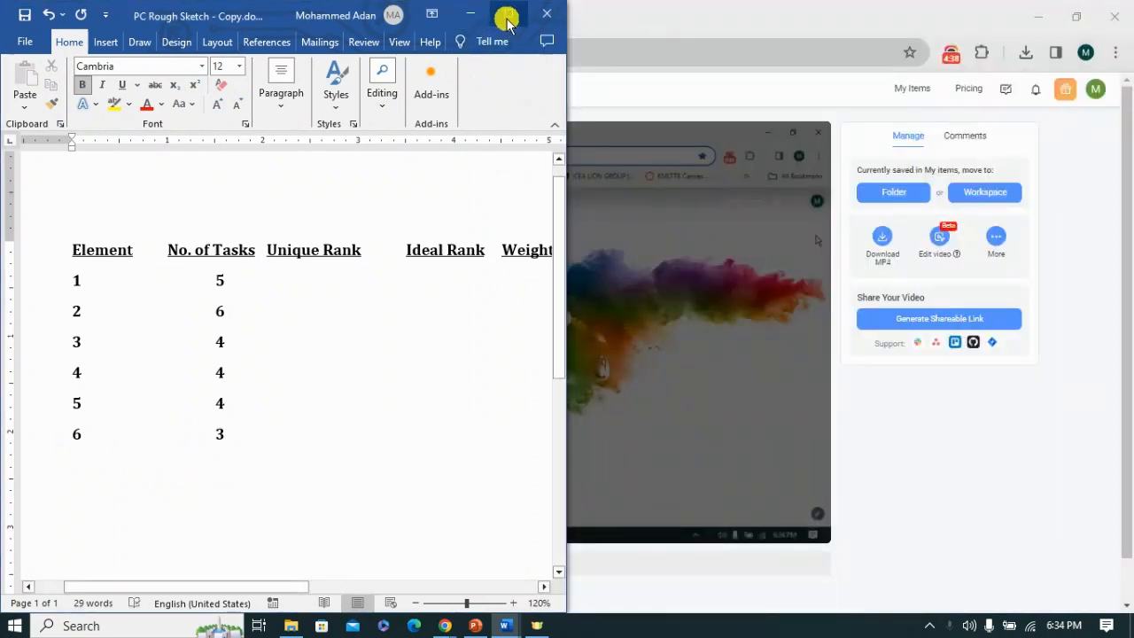
{"action": "left_click", "coordinate": [508, 14]}
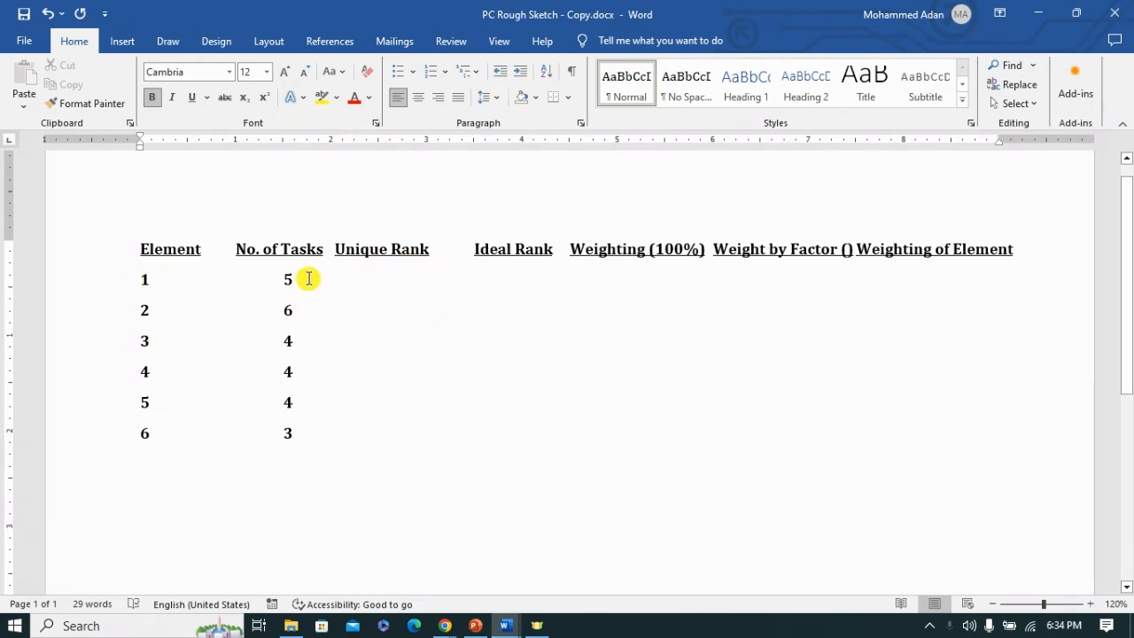
{"action": "left_click", "coordinate": [307, 278]}
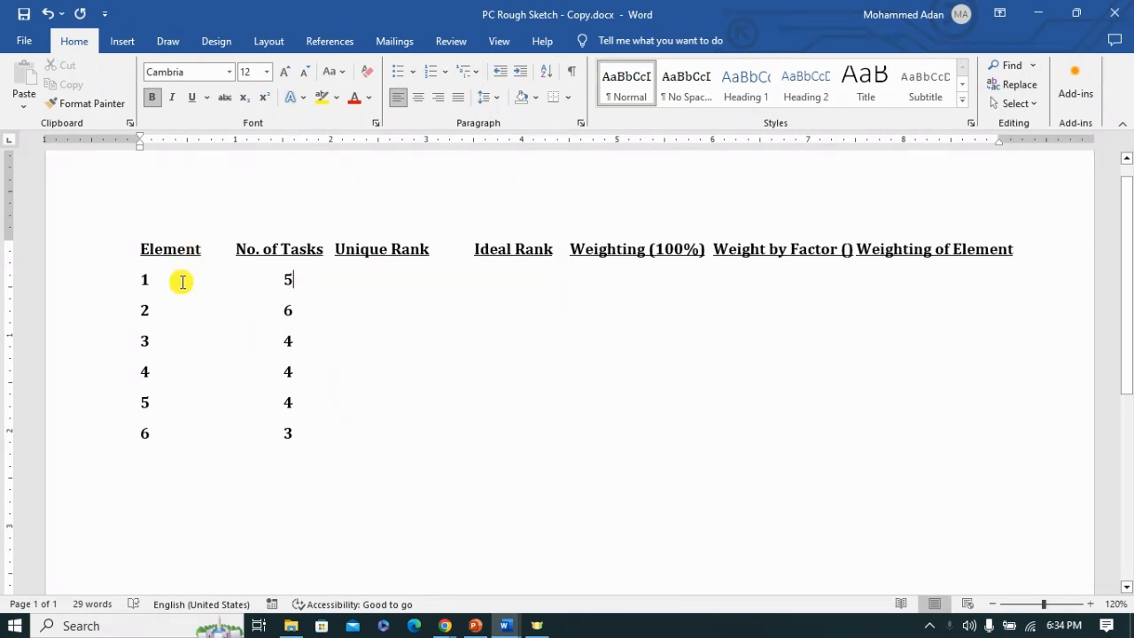
{"action": "left_click", "coordinate": [309, 309]}
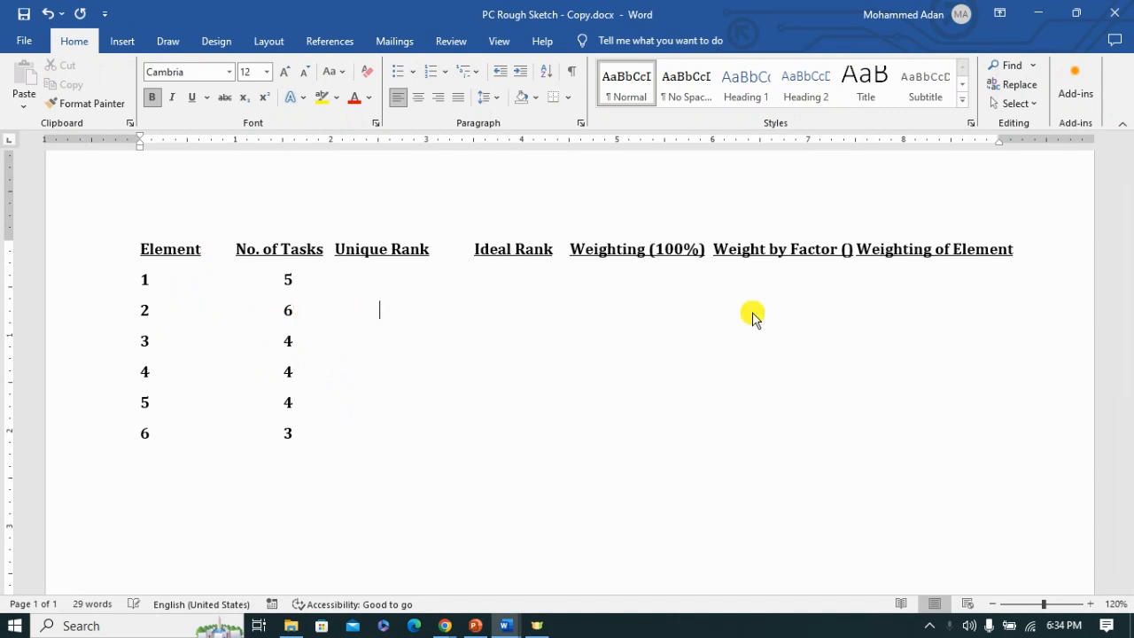
{"action": "type", "text": "6"}
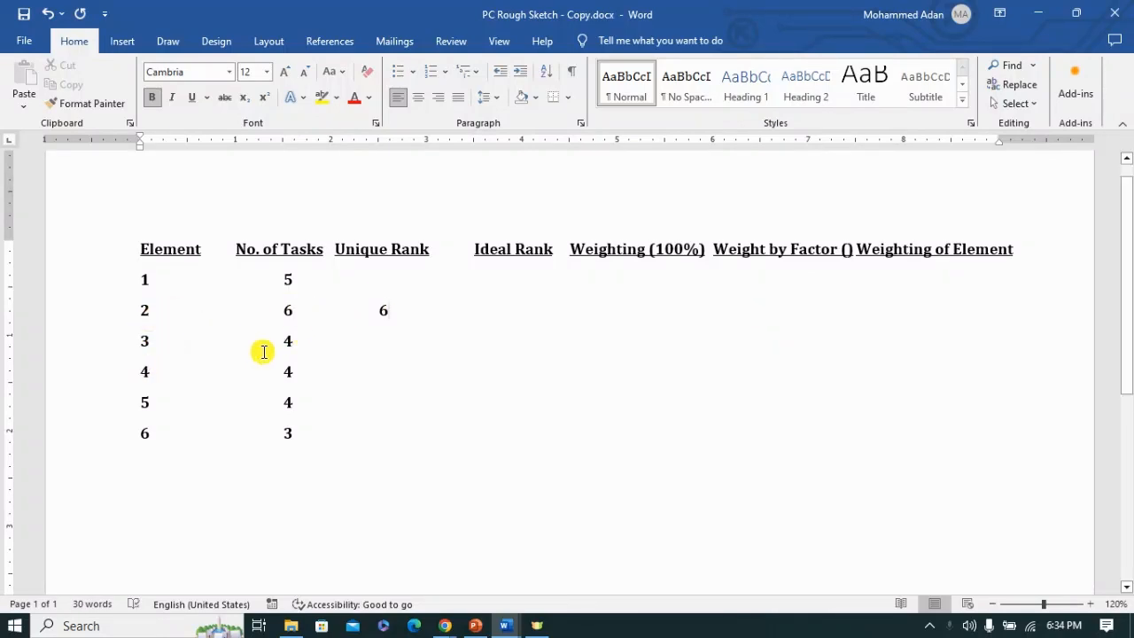
{"action": "left_click", "coordinate": [329, 279]}
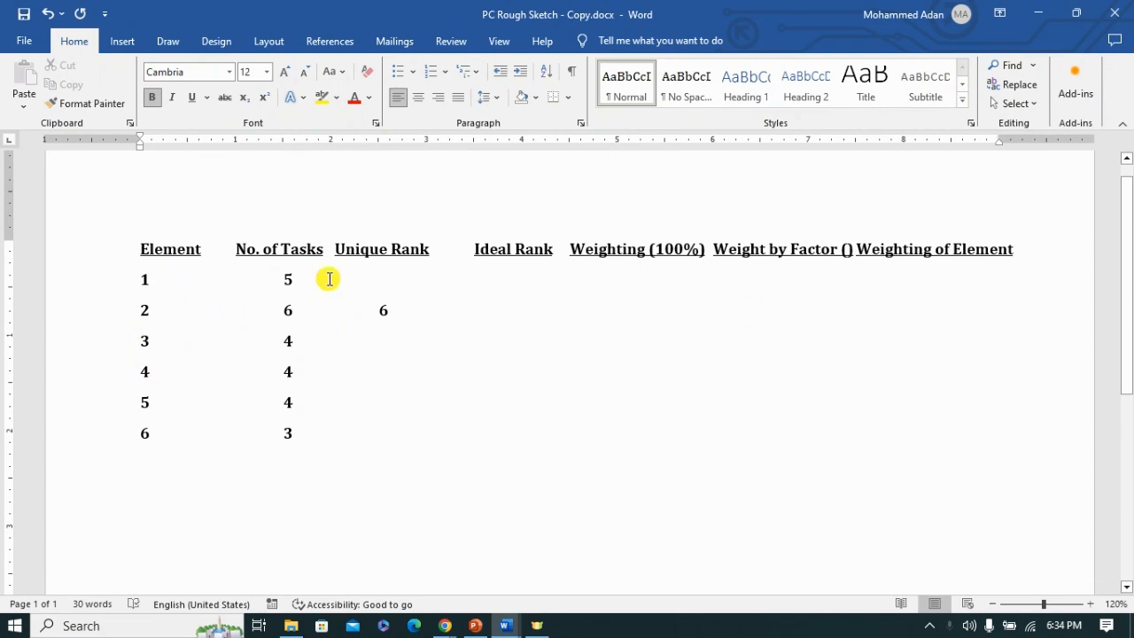
{"action": "key", "text": "Tab"}
{"action": "type", "text": "5"}
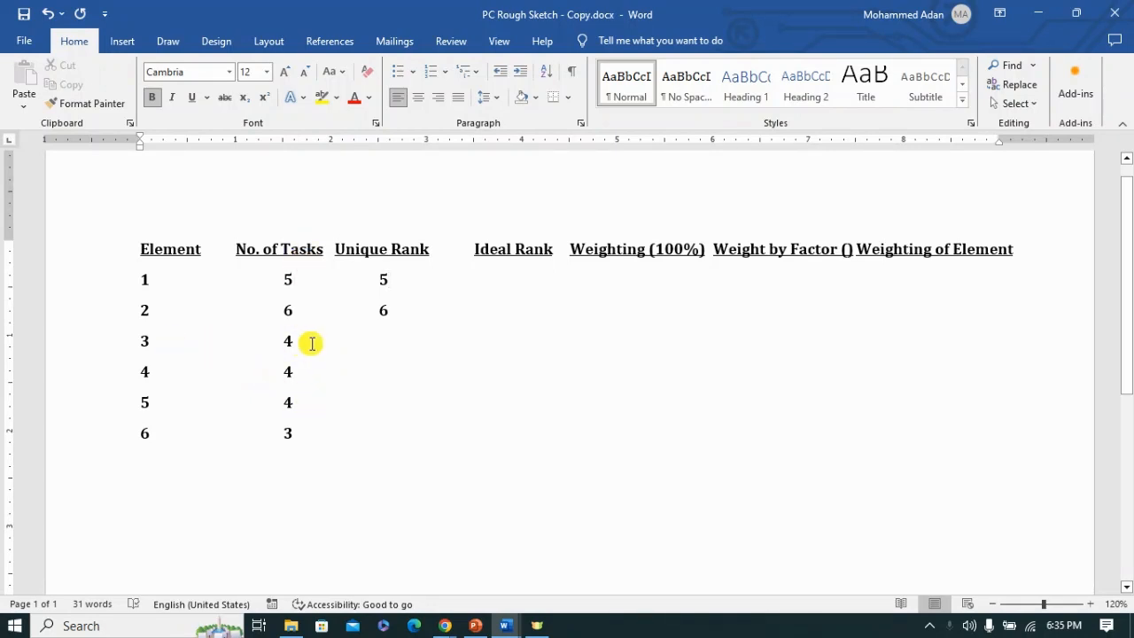
Step: Enter Unique Ranks 4, 3, 2 and 1 for elements 3, 4, 5 and 6 respectively
{"action": "key", "text": "Tab"}
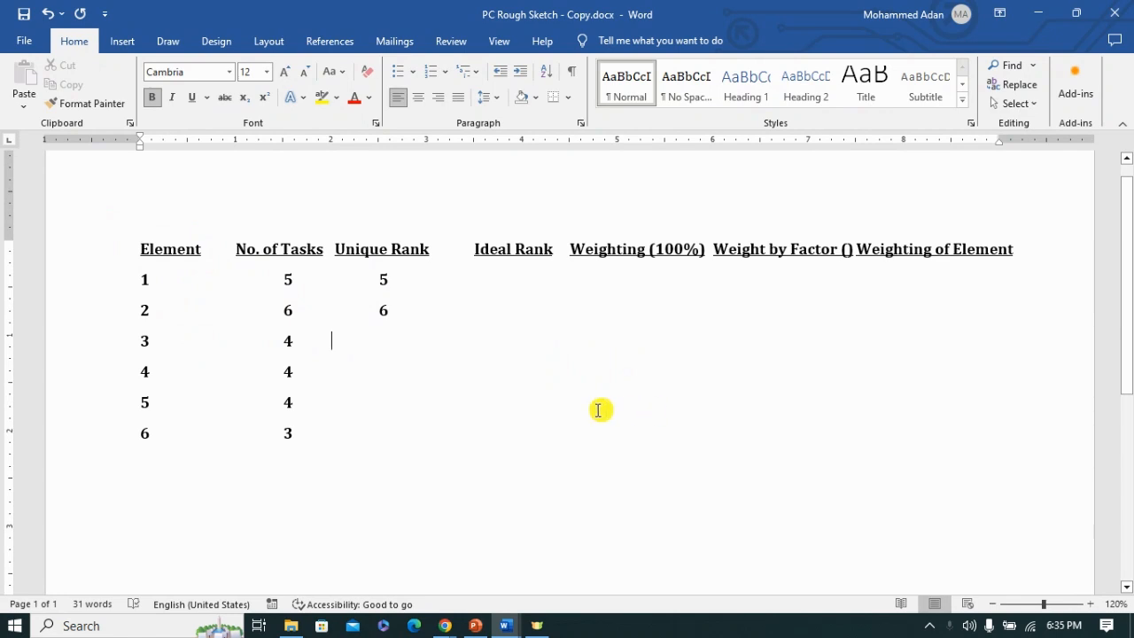
{"action": "key", "text": "Tab"}
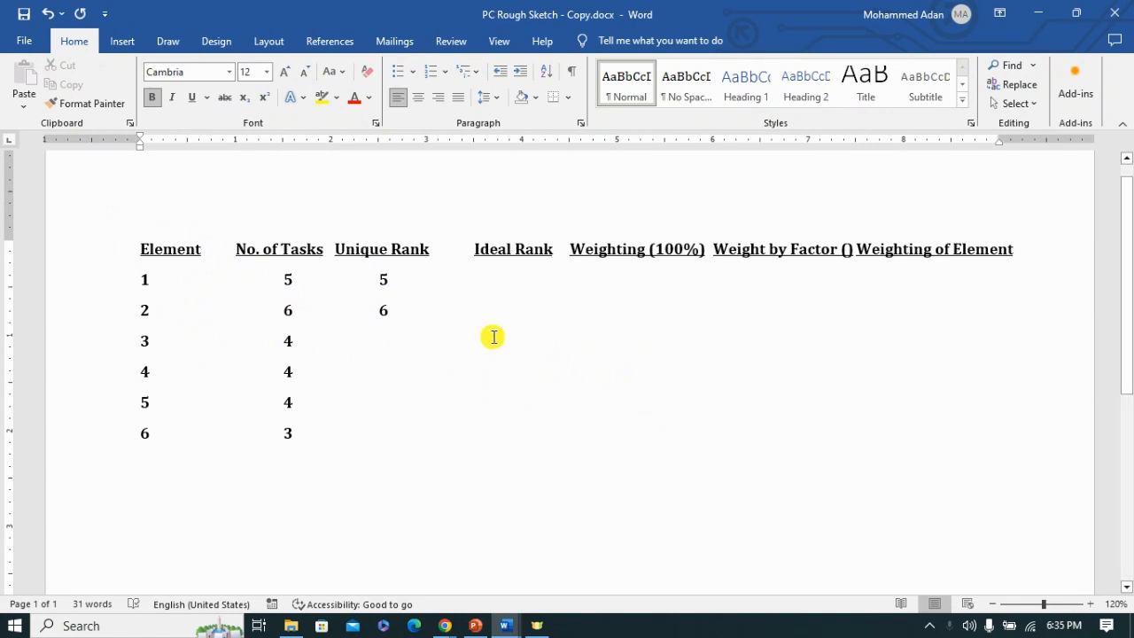
{"action": "type", "text": "4"}
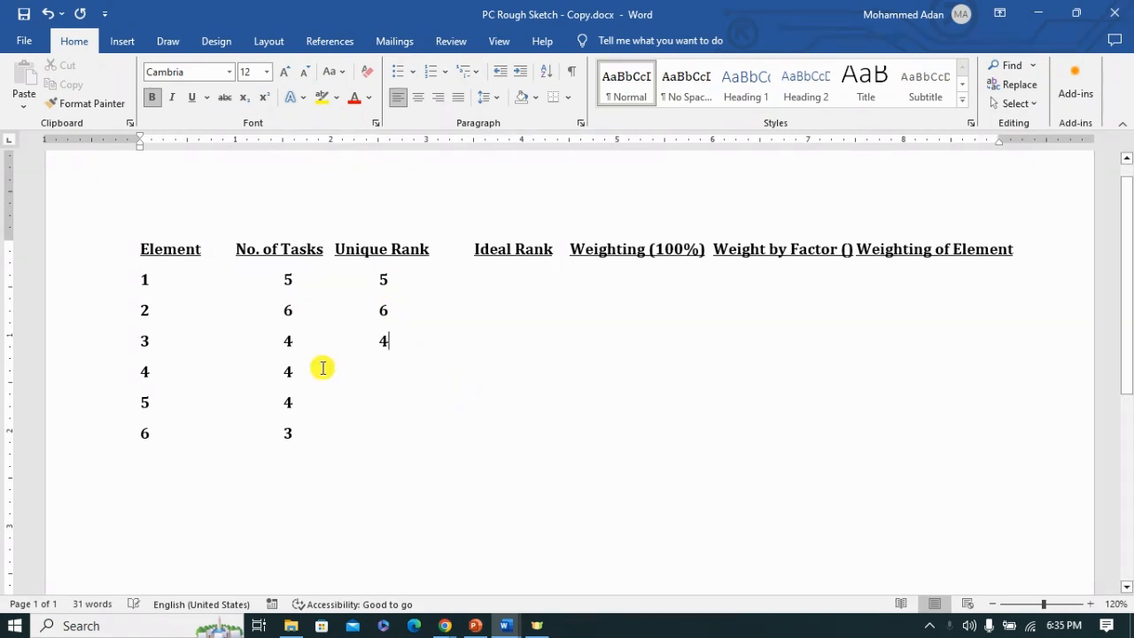
{"action": "key", "text": "Tab"}
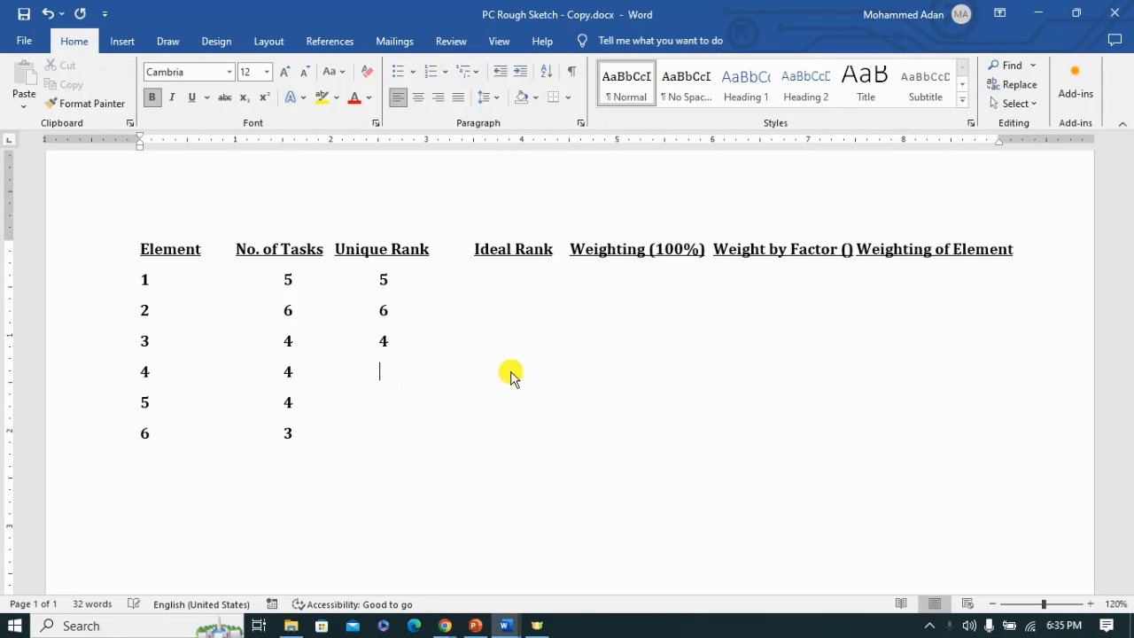
{"action": "type", "text": "3"}
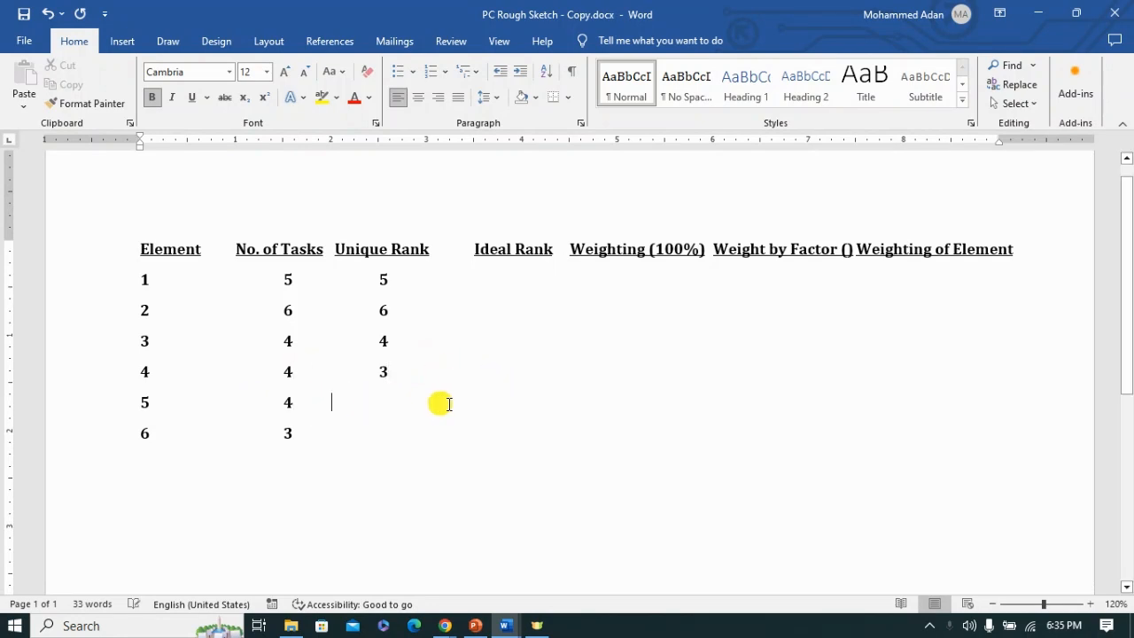
{"action": "key", "text": "Tab"}
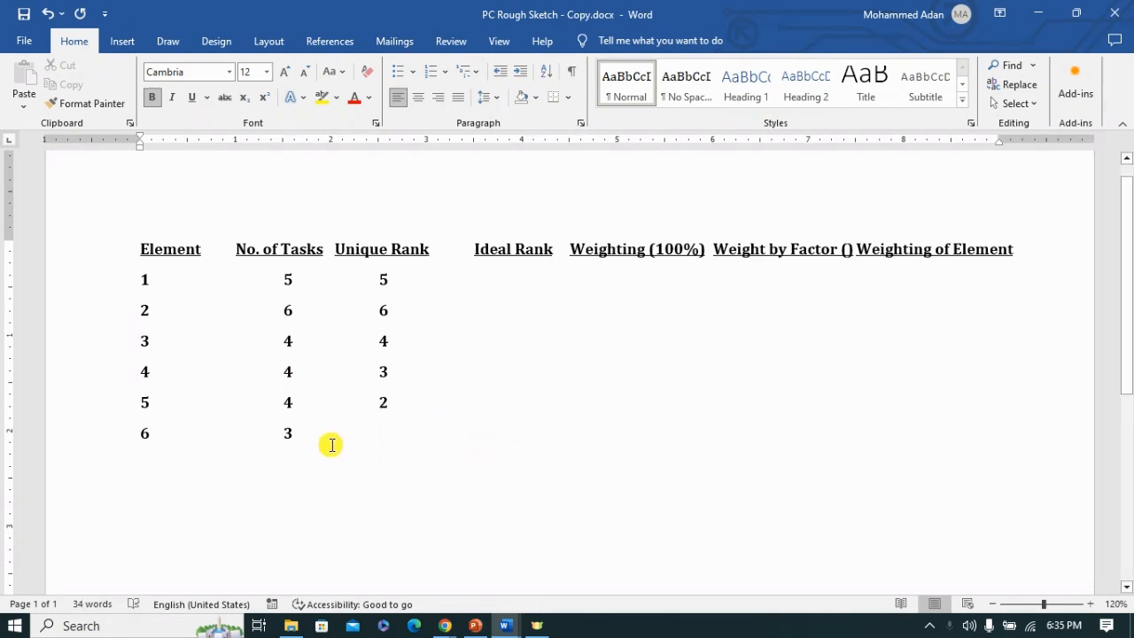
{"action": "key", "text": "Tab"}
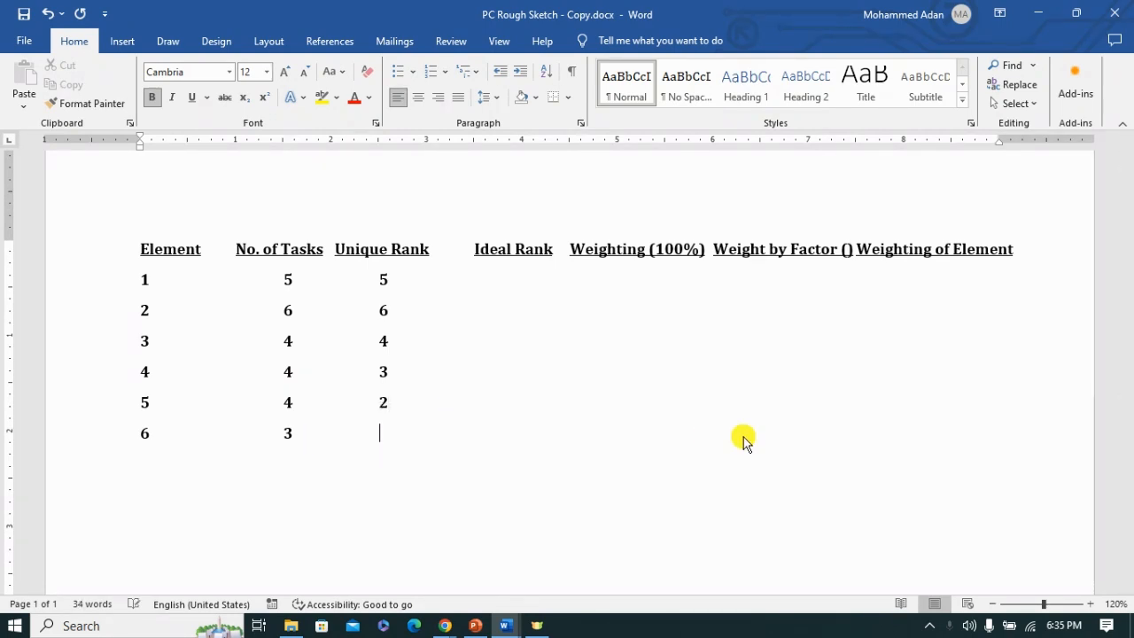
{"action": "type", "text": "1"}
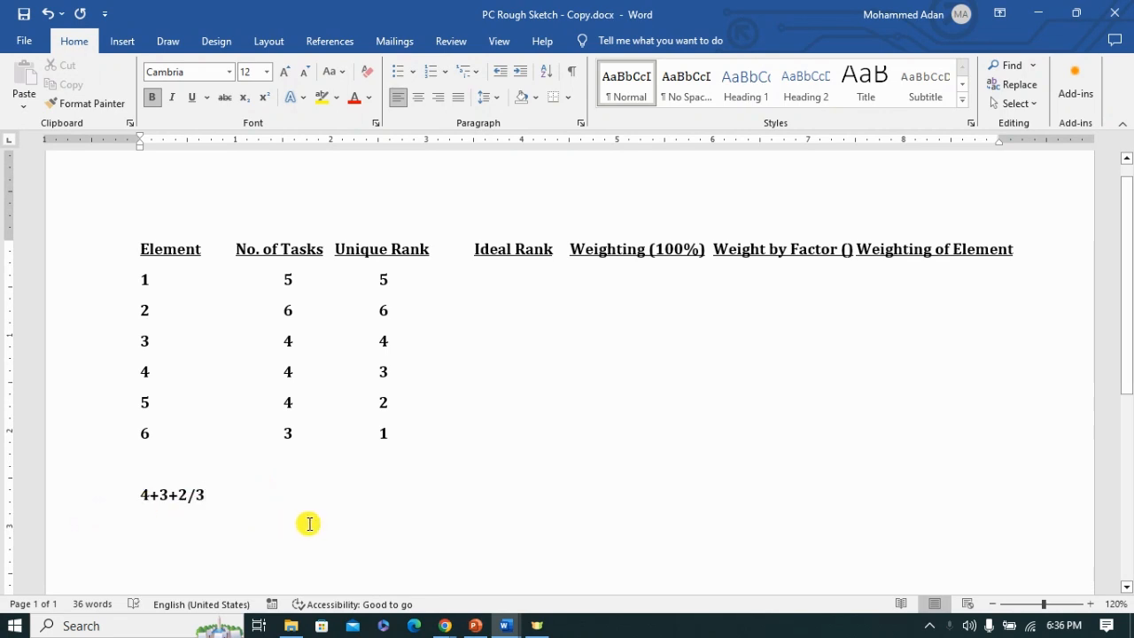
Step: Write the rank average 4+3+2/3= 3 below the element list and enter 5 as the Ideal Rank of element 1
{"action": "type", "text": "= 3"}
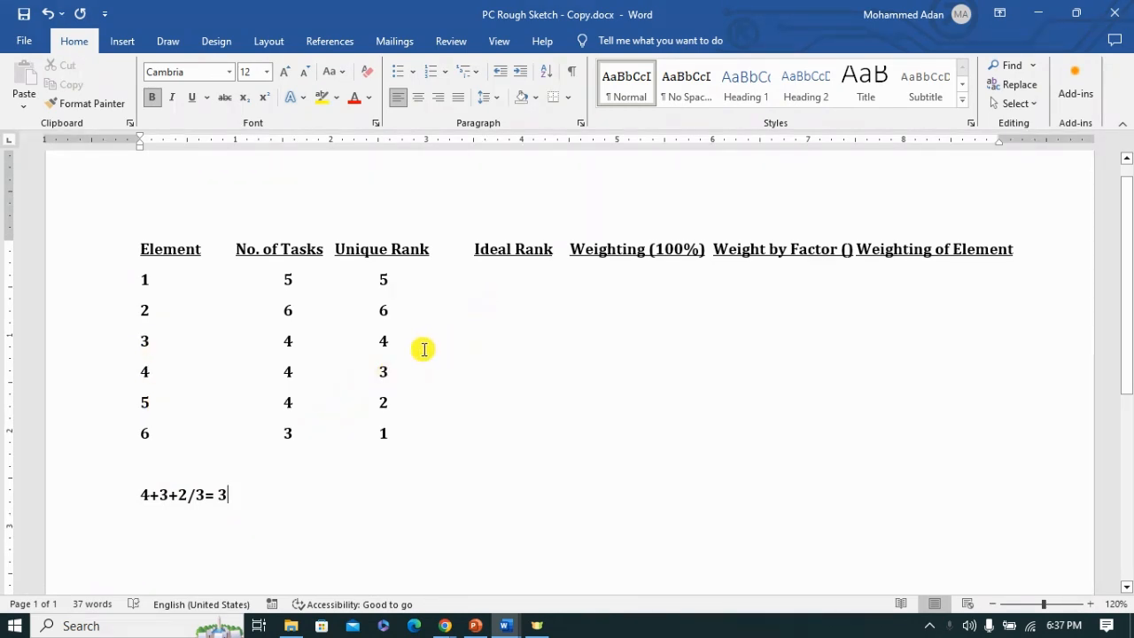
{"action": "left_click", "coordinate": [405, 280]}
{"action": "key", "text": "Tab"}
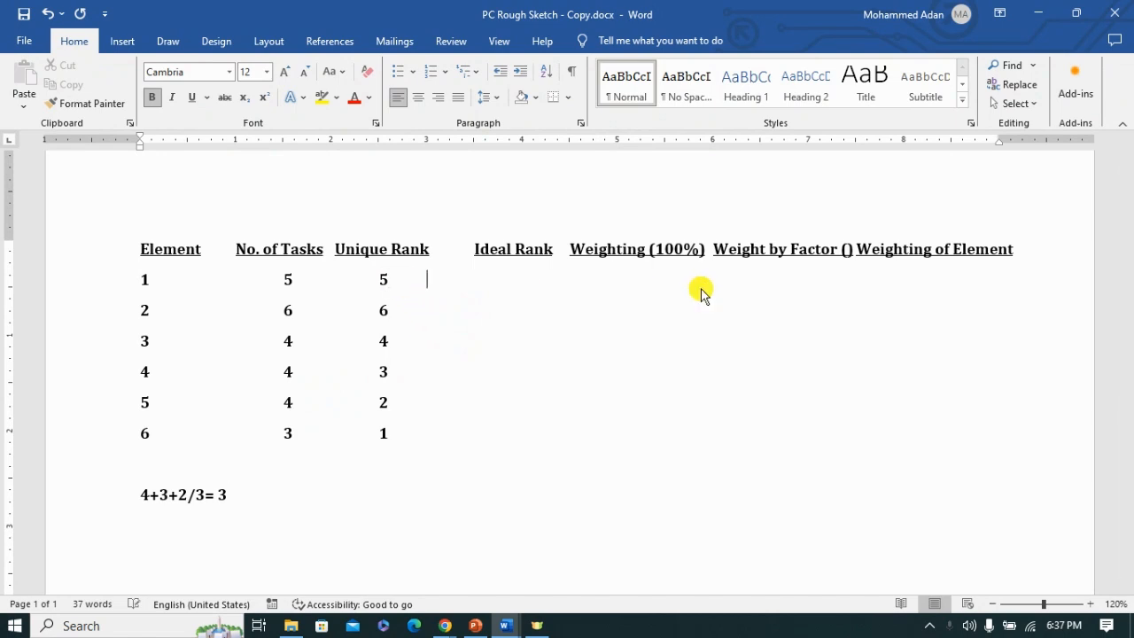
{"action": "type", "text": "5"}
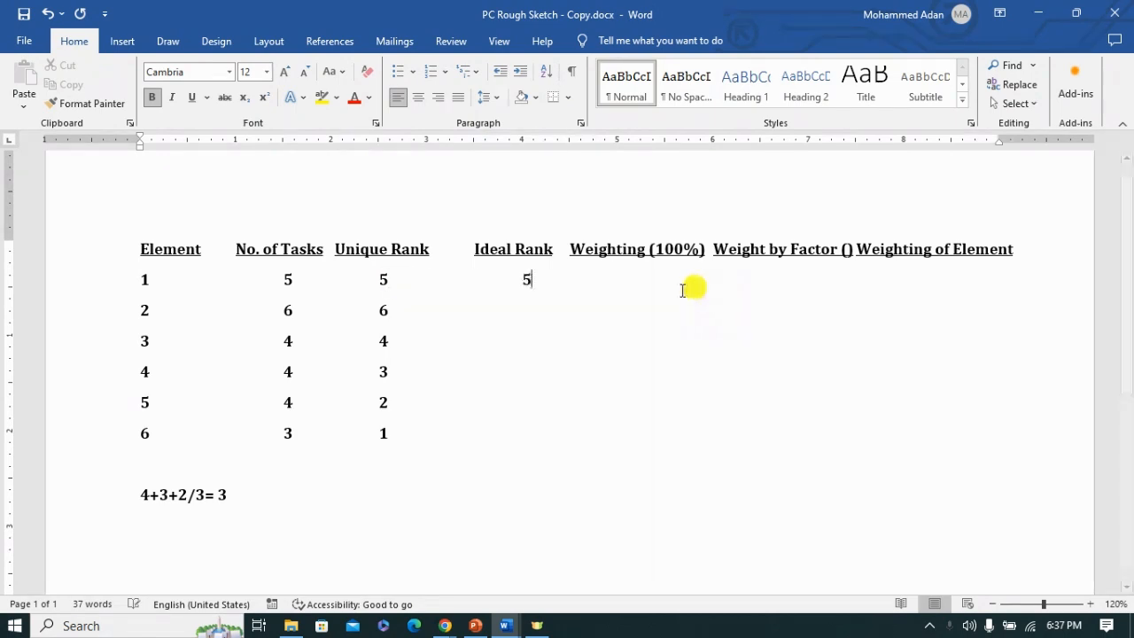
Step: Enter the Ideal Rank as 6 for element 2 and 3 for element 3
{"action": "left_click", "coordinate": [391, 311]}
{"action": "key", "text": "Tab"}
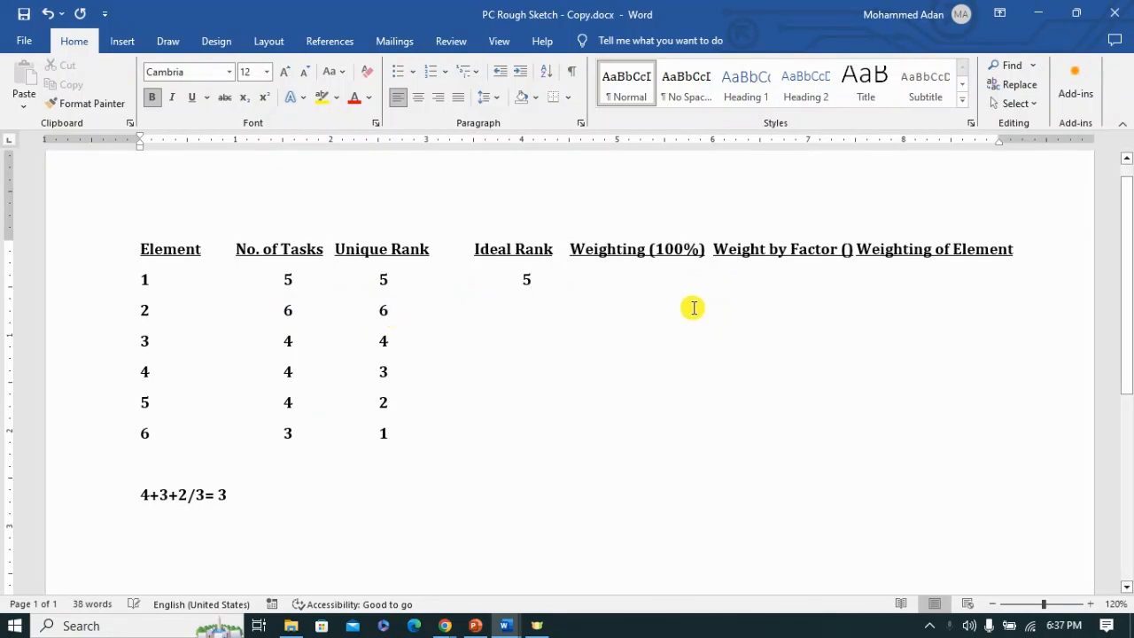
{"action": "key", "text": "Tab"}
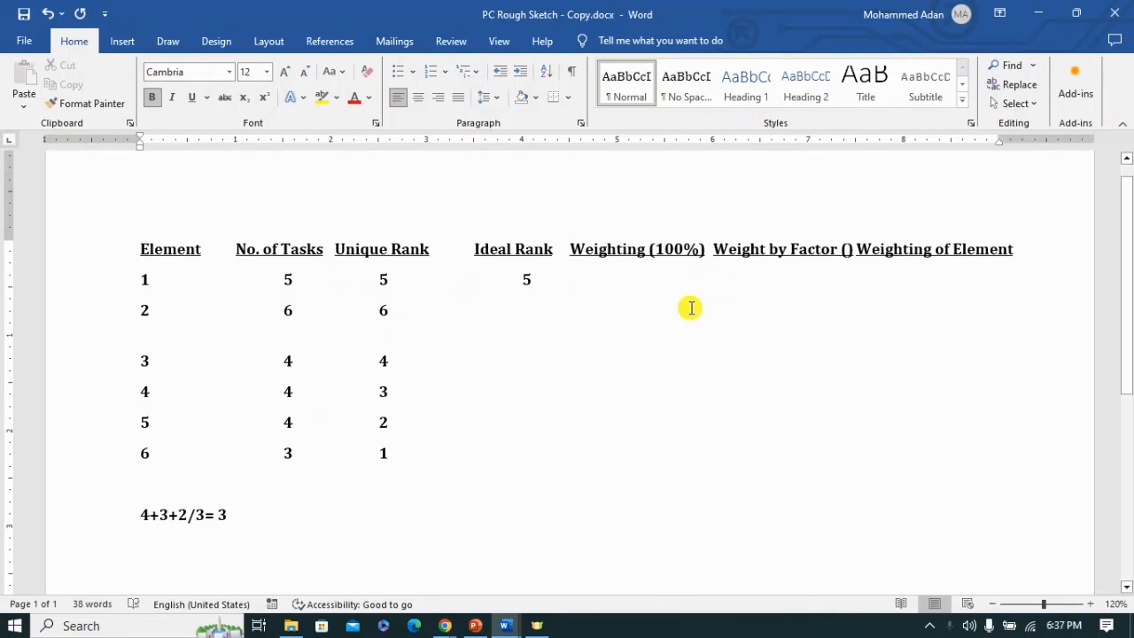
{"action": "type", "text": "6"}
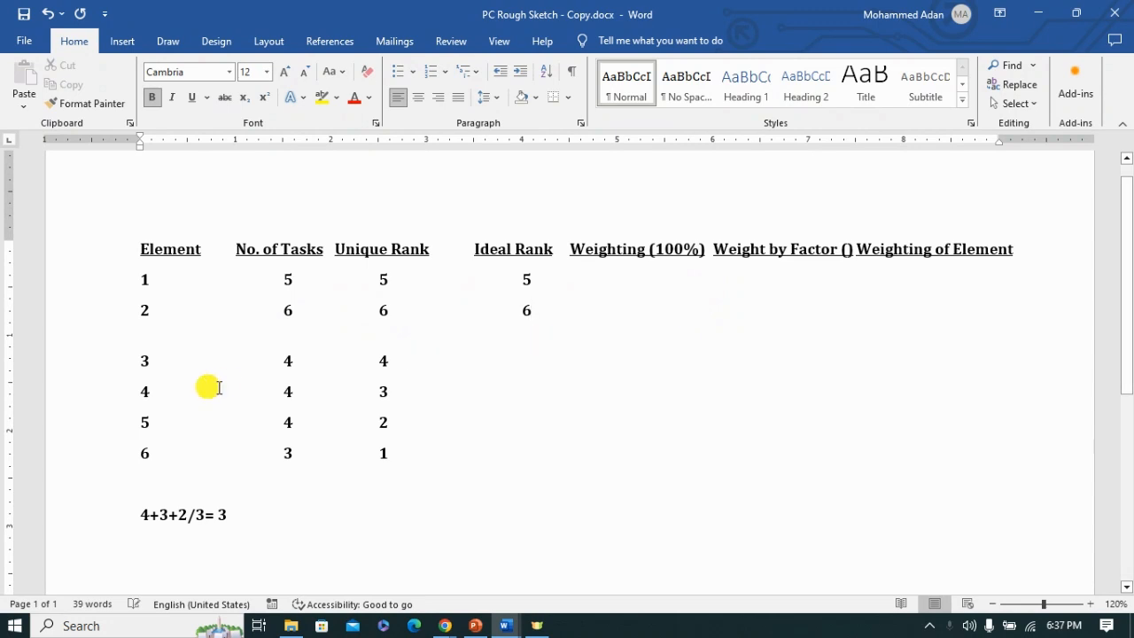
{"action": "left_click", "coordinate": [399, 361]}
{"action": "key", "text": "Tab"}
{"action": "key", "text": "Tab"}
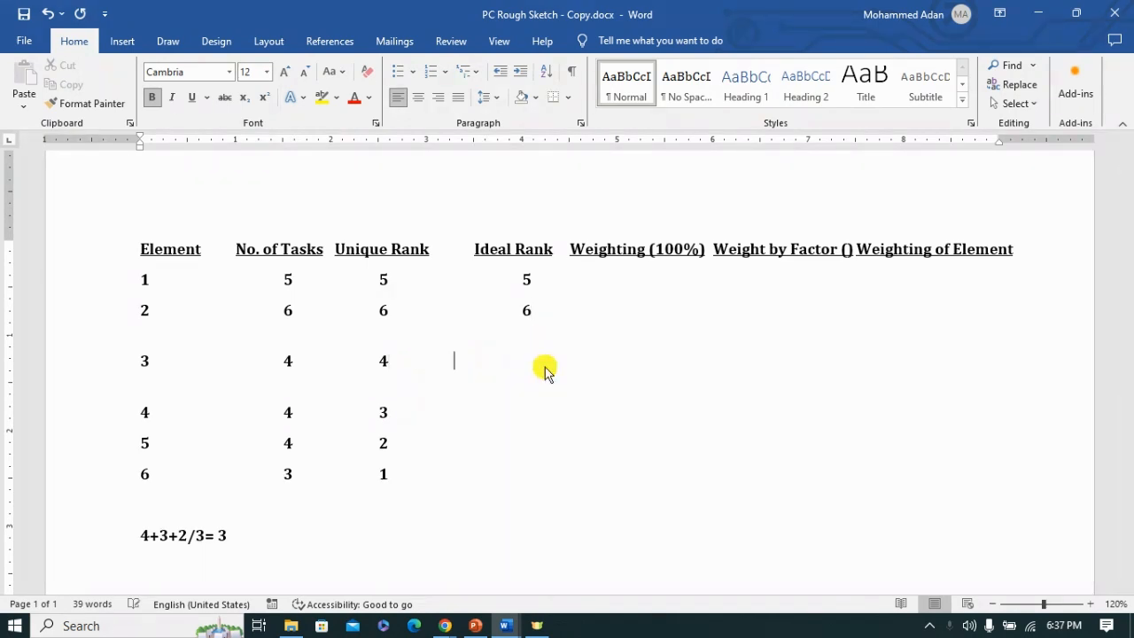
{"action": "key", "text": "Tab"}
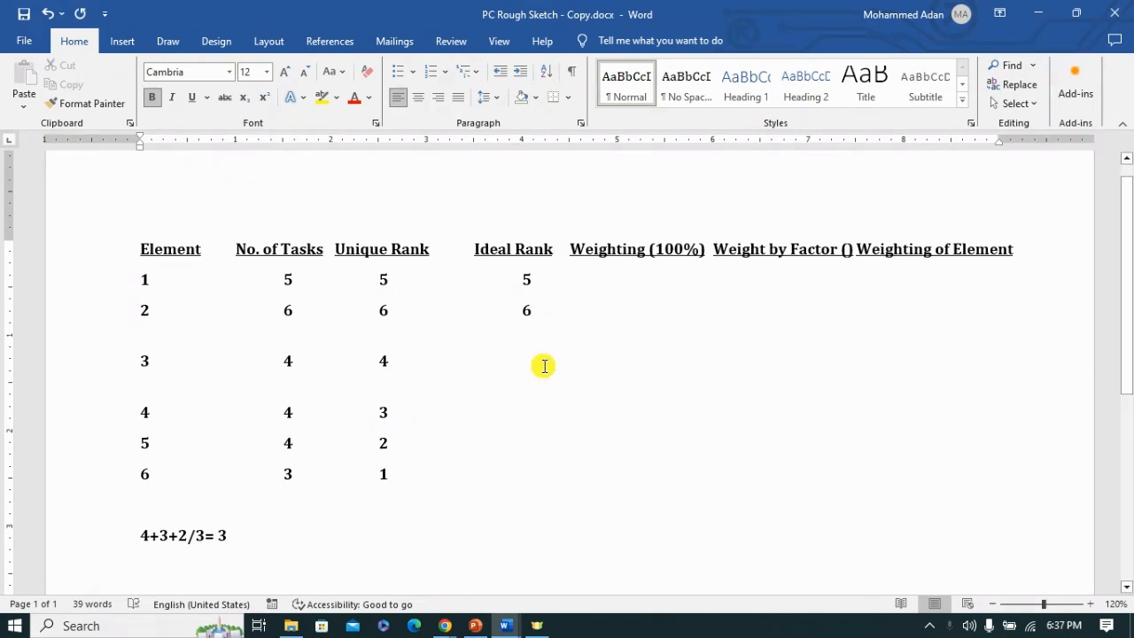
Step: Enter 3 as the Ideal Rank of both element 4 and element 5
{"action": "left_click", "coordinate": [393, 413]}
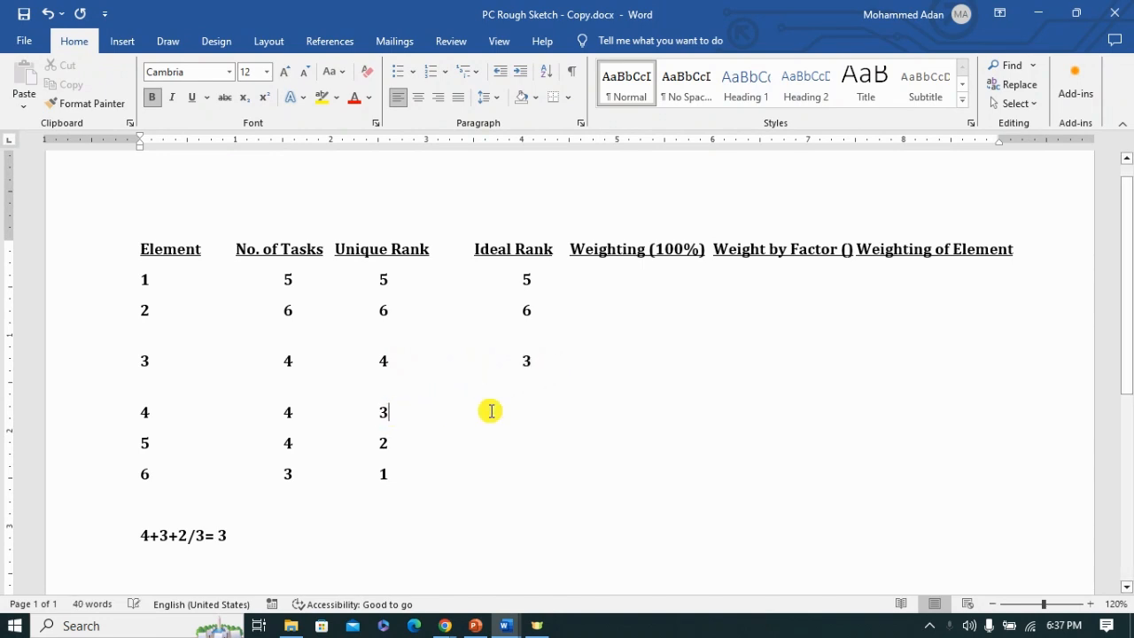
{"action": "key", "text": "Tab"}
{"action": "key", "text": "Tab"}
{"action": "type", "text": "3"}
{"action": "left_click", "coordinate": [392, 463]}
{"action": "key", "text": "Tab"}
{"action": "key", "text": "Tab"}
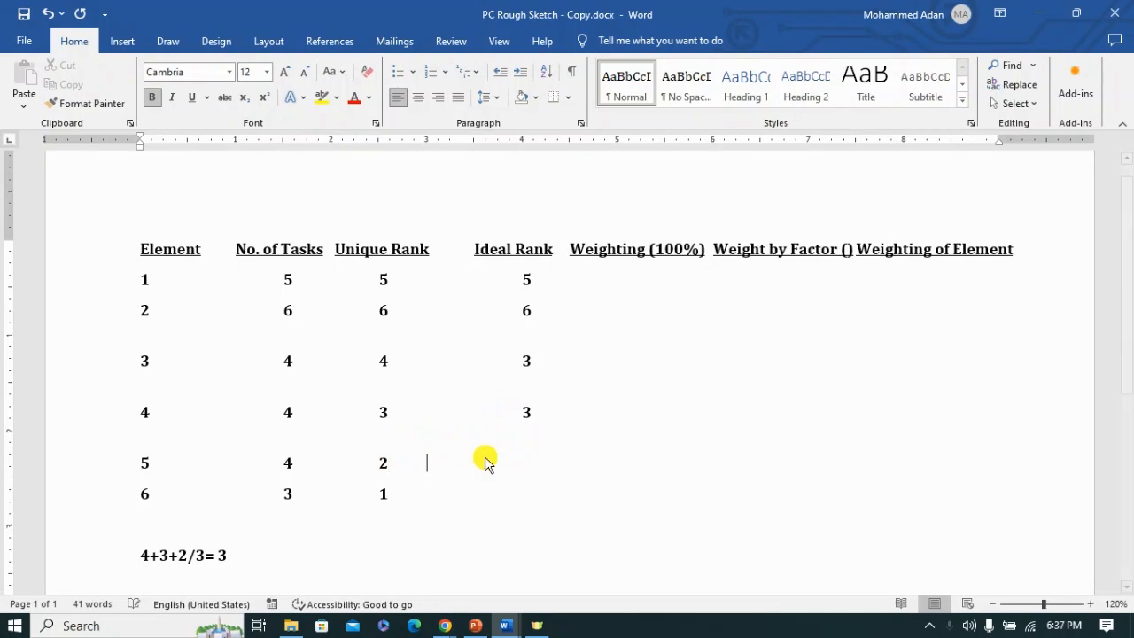
{"action": "key", "text": "Tab"}
{"action": "key", "text": "BackSpace"}
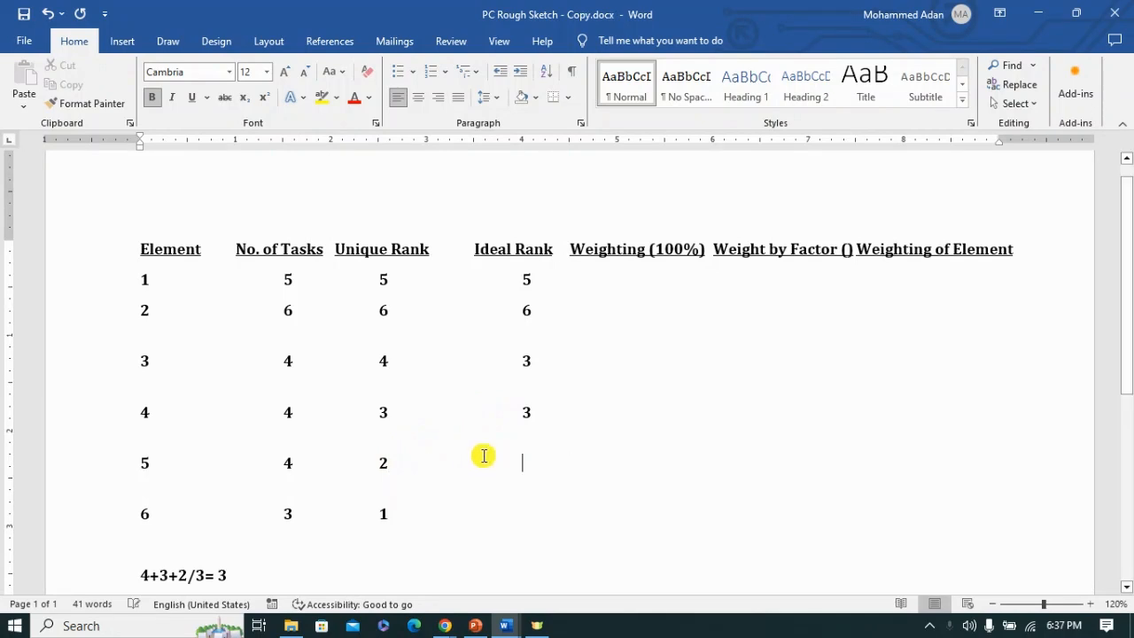
{"action": "type", "text": "3"}
Step: Enter 1 as the Ideal Rank of element 6
{"action": "left_click", "coordinate": [392, 510]}
{"action": "key", "text": "Tab"}
{"action": "type", "text": "1"}
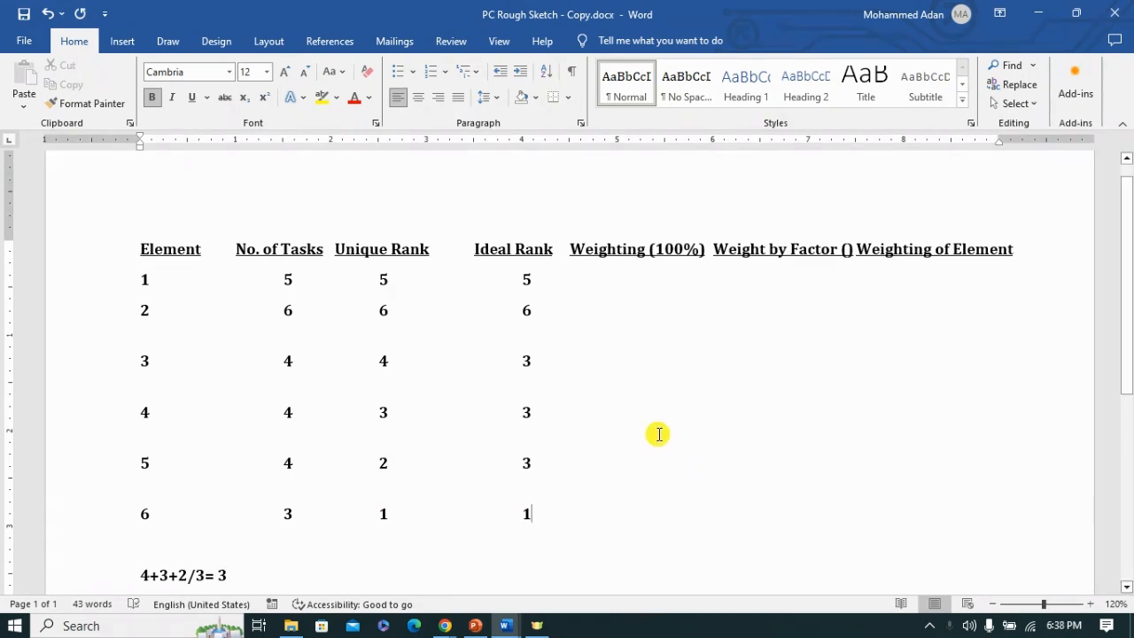
{"action": "scroll", "coordinate": [734, 420], "scroll_direction": "down", "scroll_amount": 1}
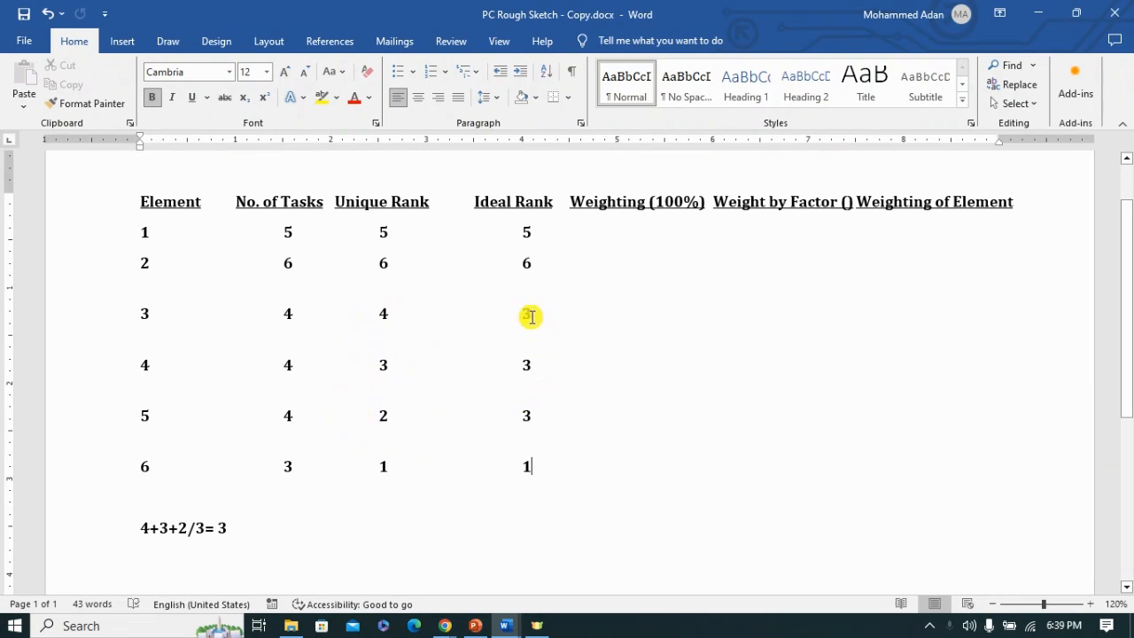
{"action": "left_click", "coordinate": [527, 416]}
{"action": "key", "text": "BackSpace"}
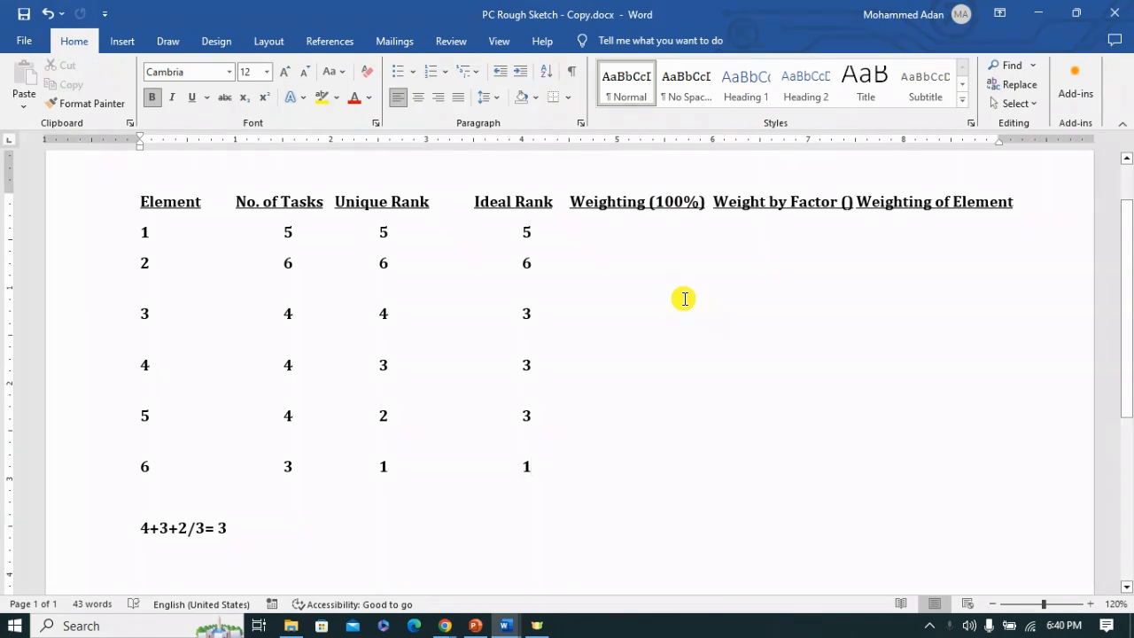
Step: Write the weighting formula Nth rank/Total Ranking*100 on the line below the rank average
{"action": "scroll", "coordinate": [677, 317], "scroll_direction": "down", "scroll_amount": 1}
{"action": "left_click", "coordinate": [184, 515]}
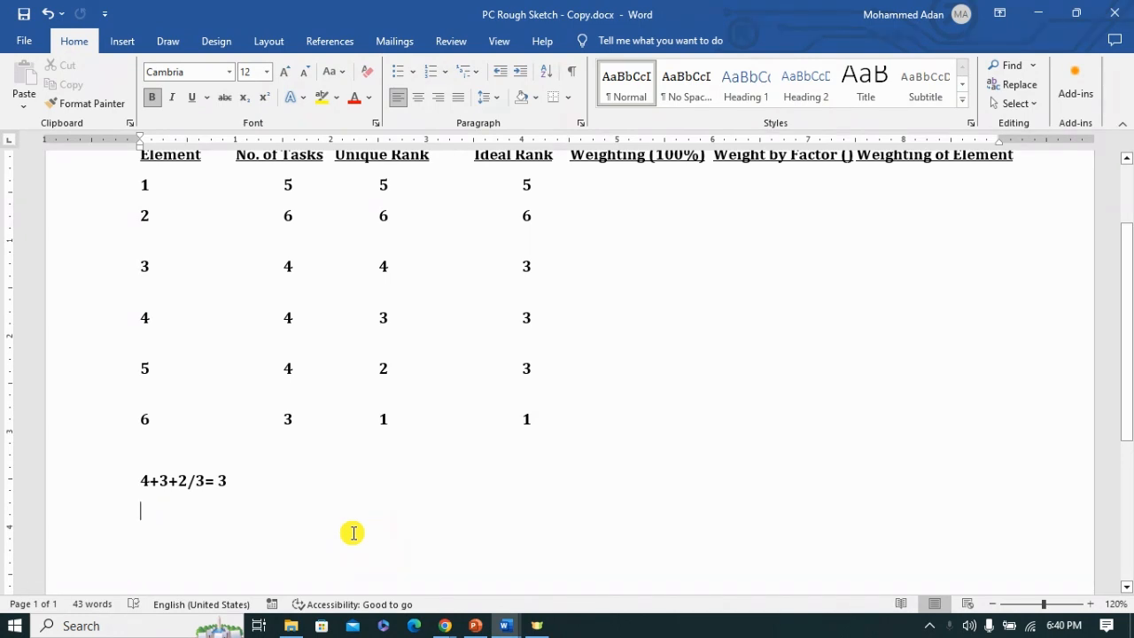
{"action": "type", "text": "nth r"}
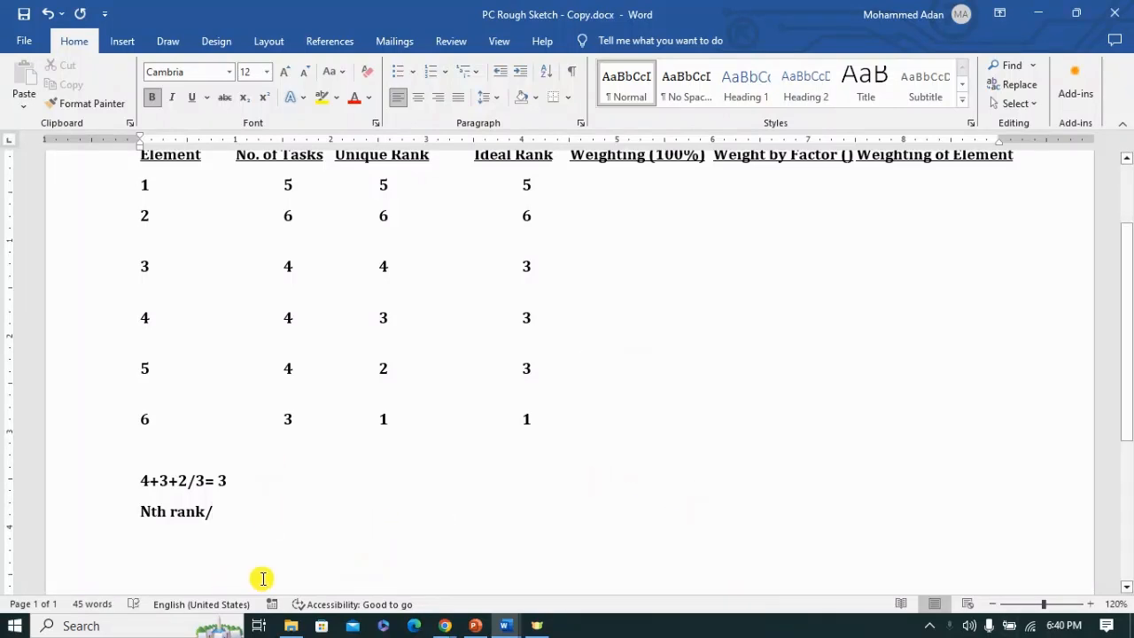
{"action": "type", "text": "ank/Total Ranking*100"}
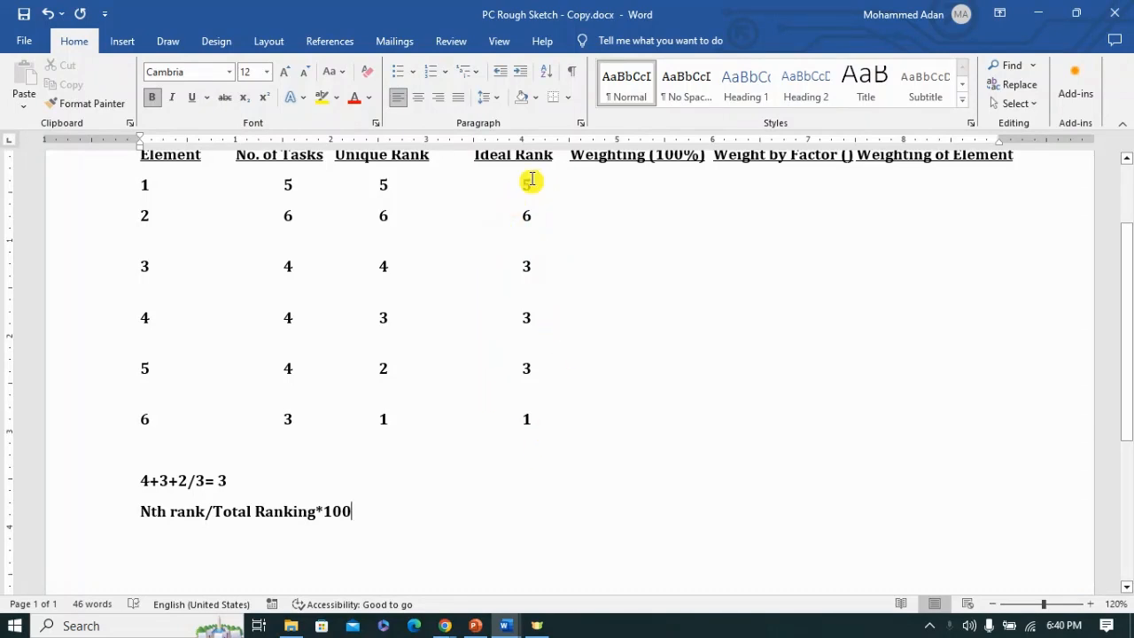
Step: Add Total =21 beneath the Ideal Rank values, with no gap between the equals sign and the number
{"action": "left_click", "coordinate": [529, 421]}
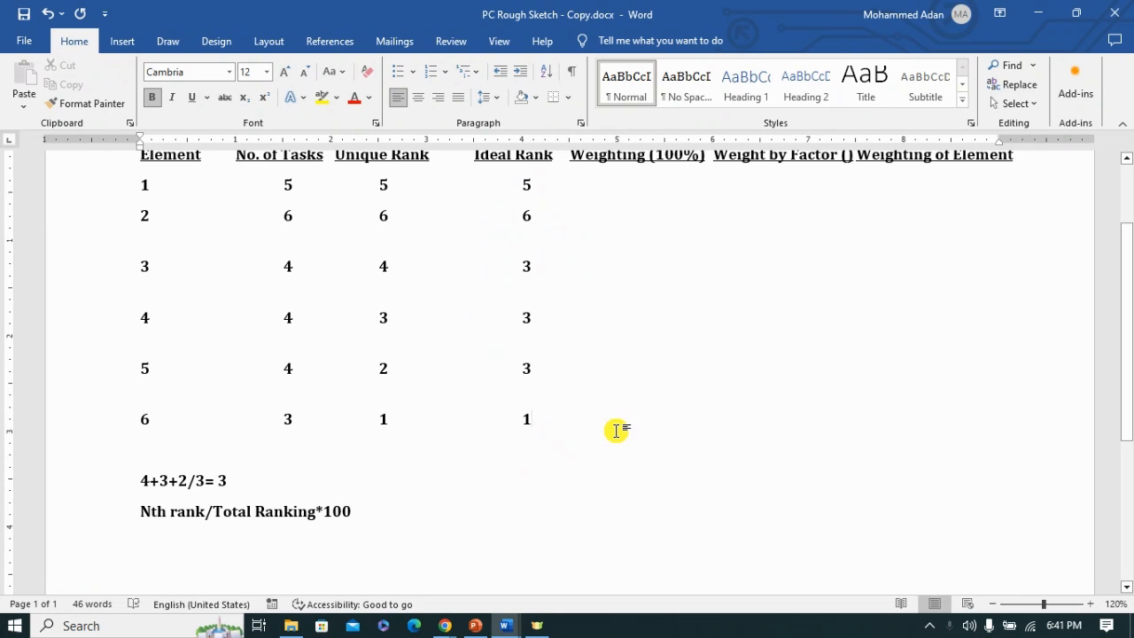
{"action": "key", "text": "Tab"}
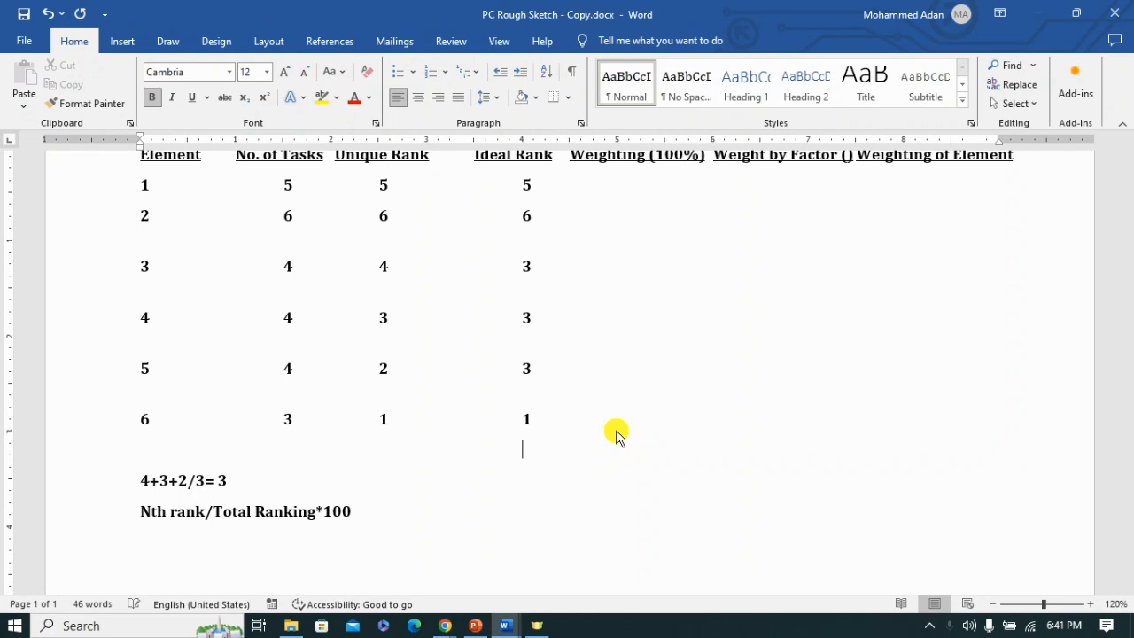
{"action": "type", "text": "="}
{"action": "key", "text": "Tab"}
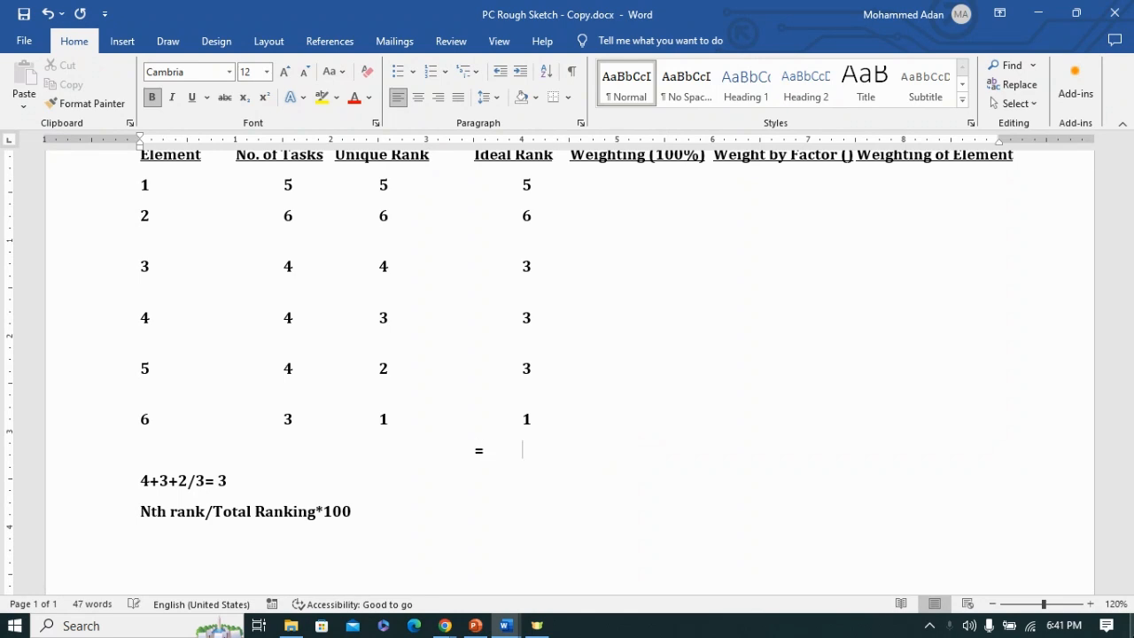
{"action": "type", "text": "21"}
{"action": "left_click", "coordinate": [472, 449]}
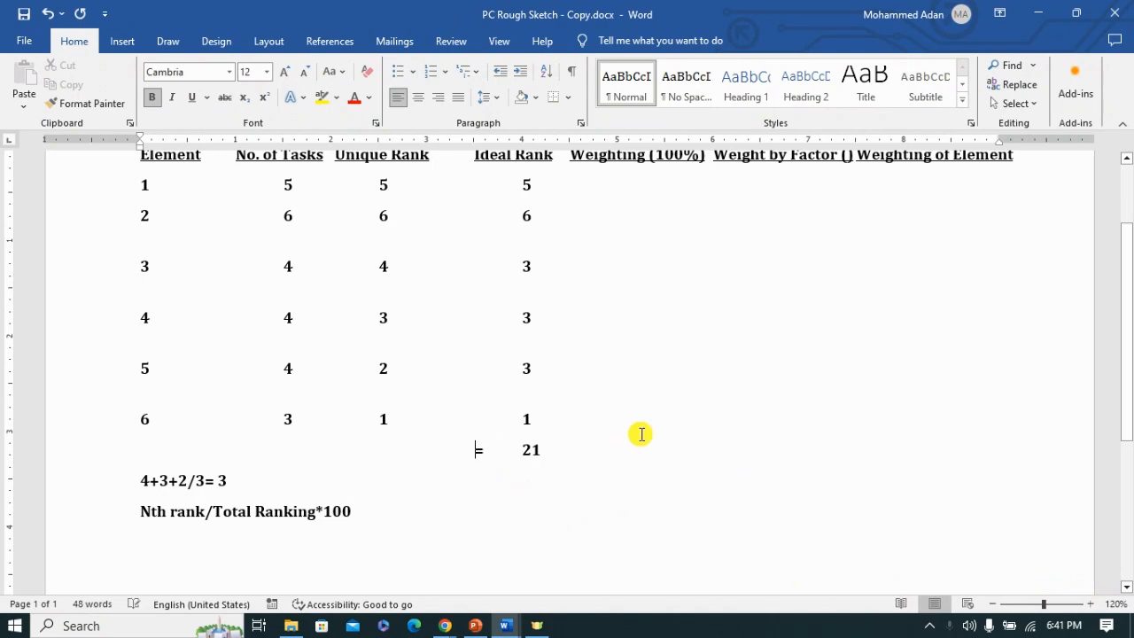
{"action": "type", "text": "Total"}
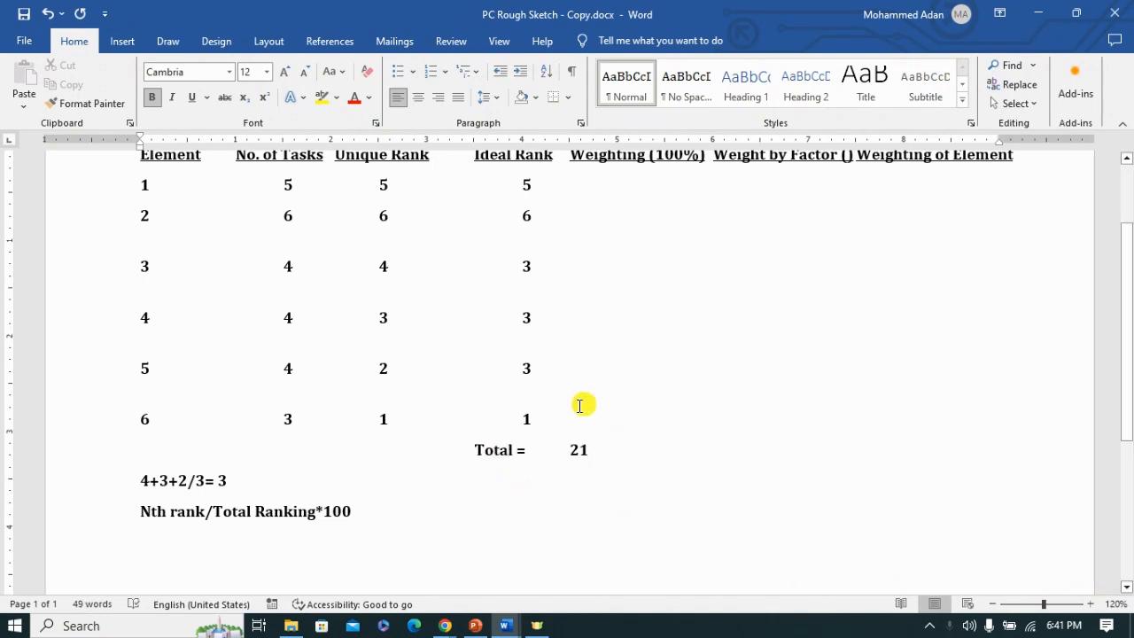
{"action": "left_click", "coordinate": [569, 449]}
{"action": "key", "text": "BackSpace"}
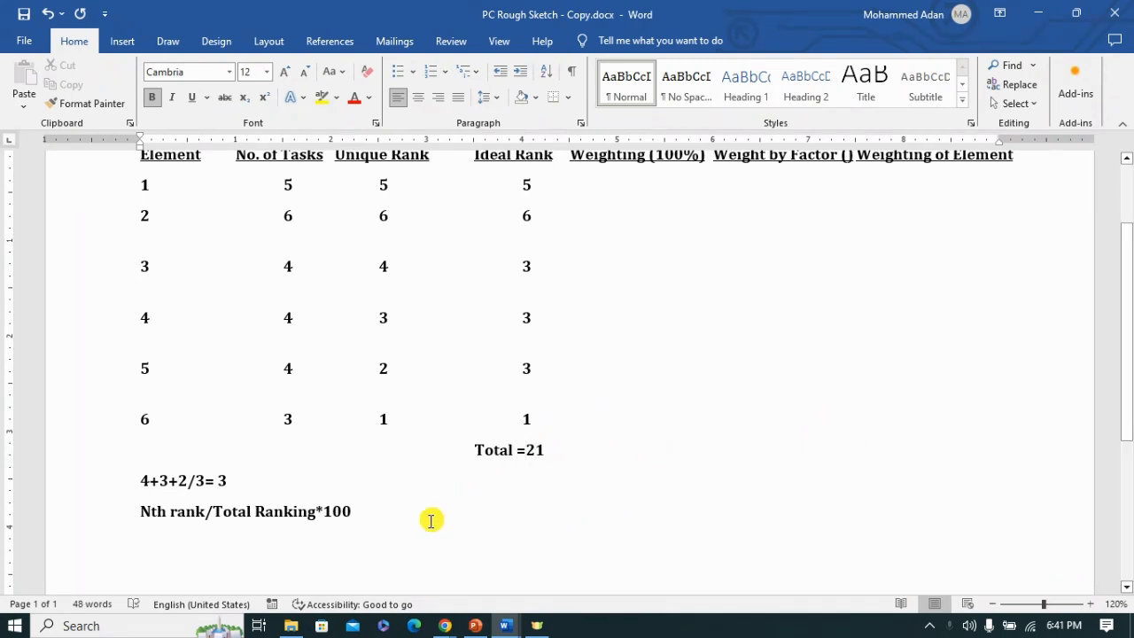
Step: Write the calculation 5/21*100 below the weighting formula and enter 23.8 as the Weighting (100%) of element 1
{"action": "left_click", "coordinate": [163, 550]}
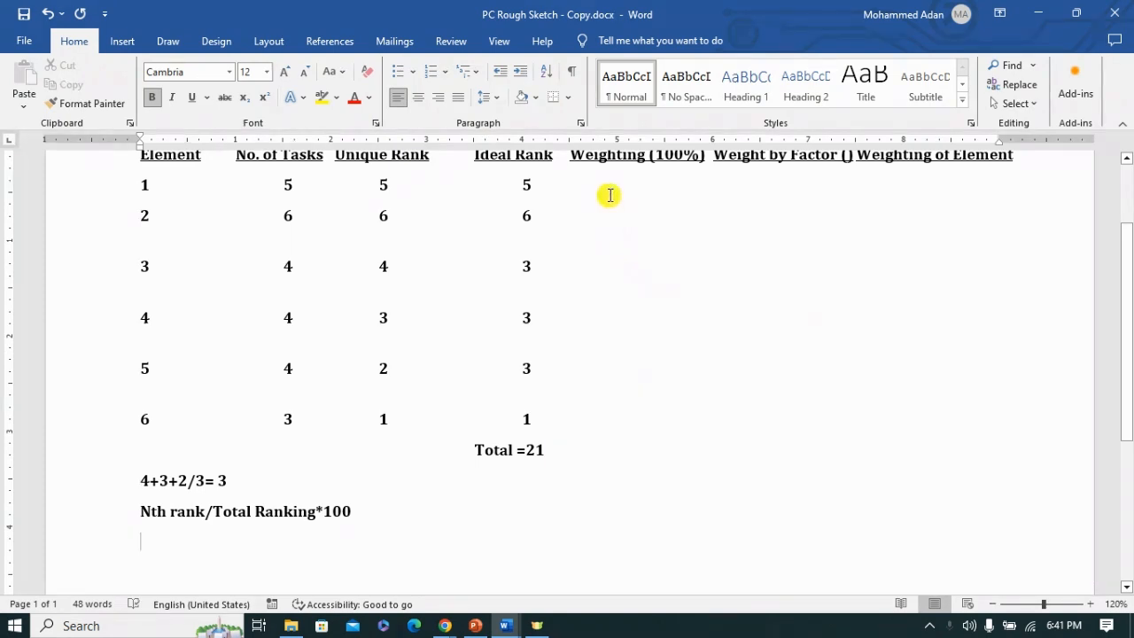
{"action": "scroll", "coordinate": [609, 210], "scroll_direction": "up", "scroll_amount": 1}
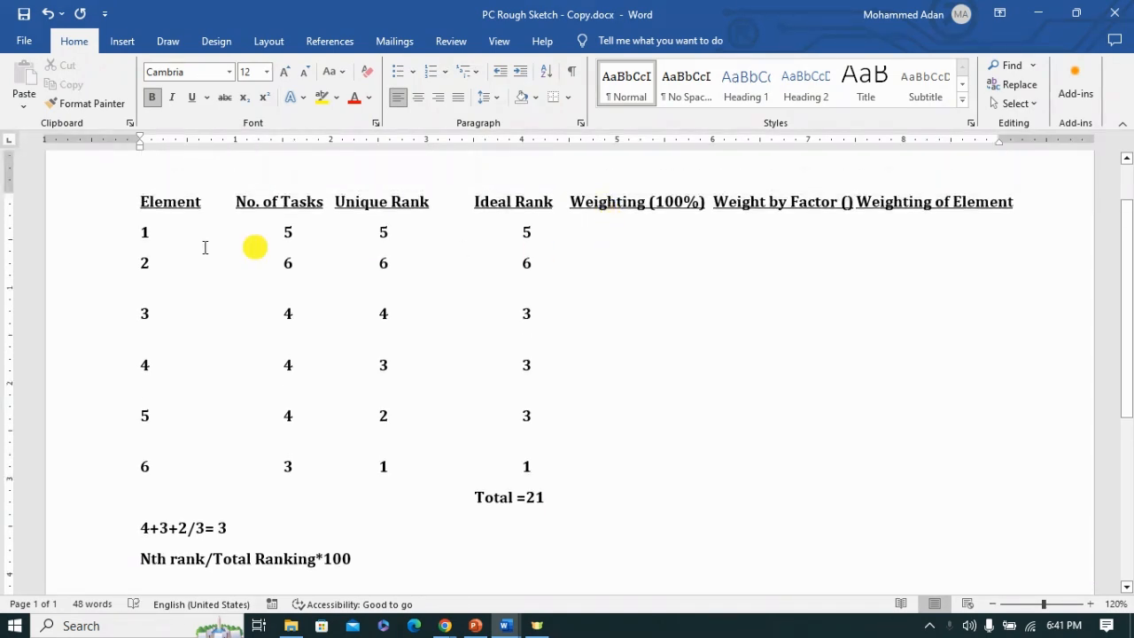
{"action": "scroll", "coordinate": [432, 526], "scroll_direction": "down", "scroll_amount": 1}
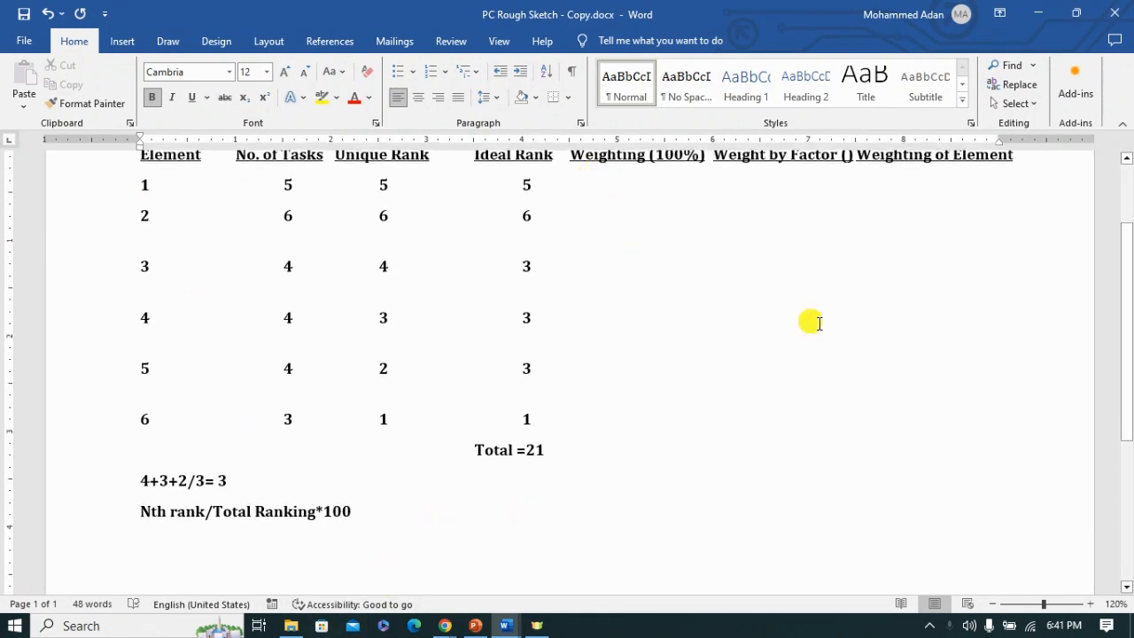
{"action": "type", "text": "5/21"}
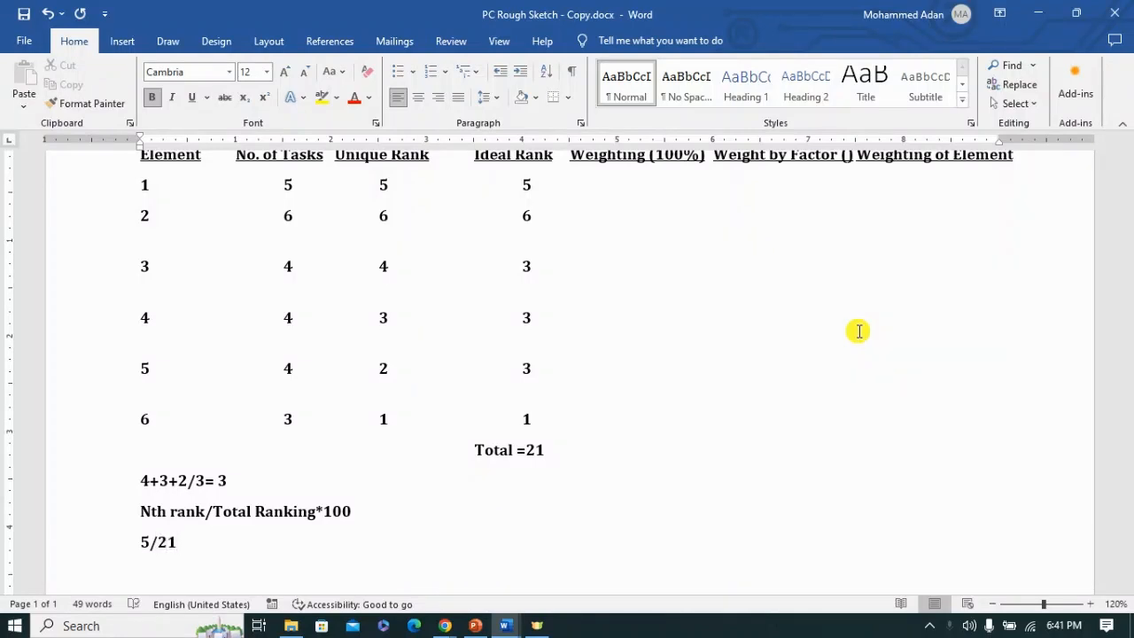
{"action": "type", "text": "*1"}
{"action": "left_click", "coordinate": [824, 183]}
{"action": "key", "text": "Tab"}
{"action": "type", "text": "23"}
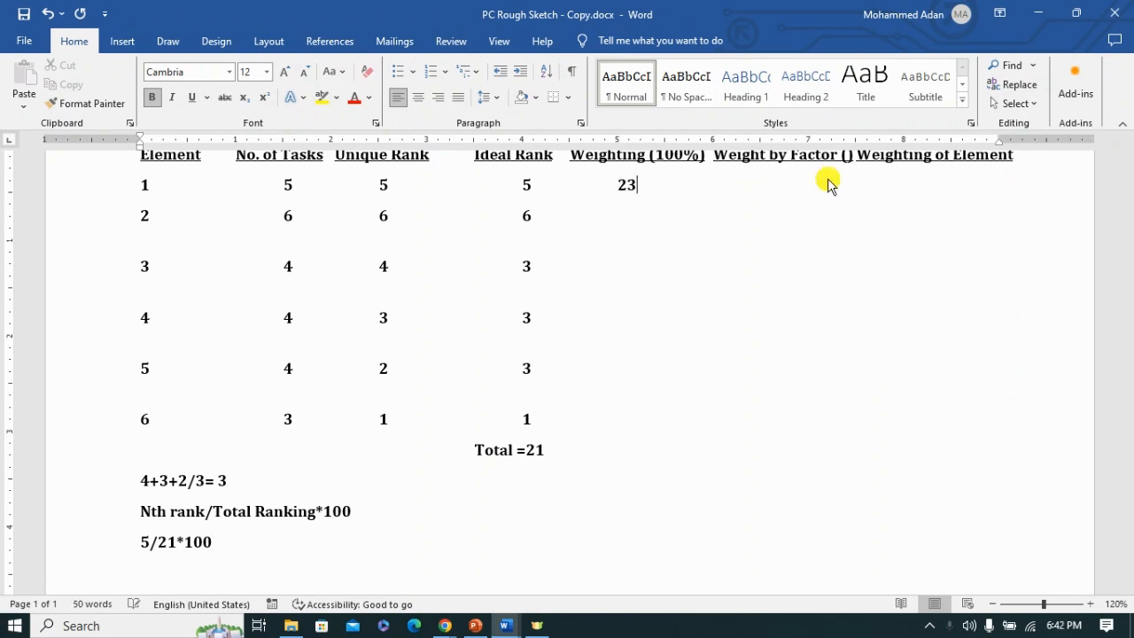
Step: Enter the Weighting (100%) as 28.5 for element 2 and 14.2 for element 3
{"action": "left_click", "coordinate": [569, 217]}
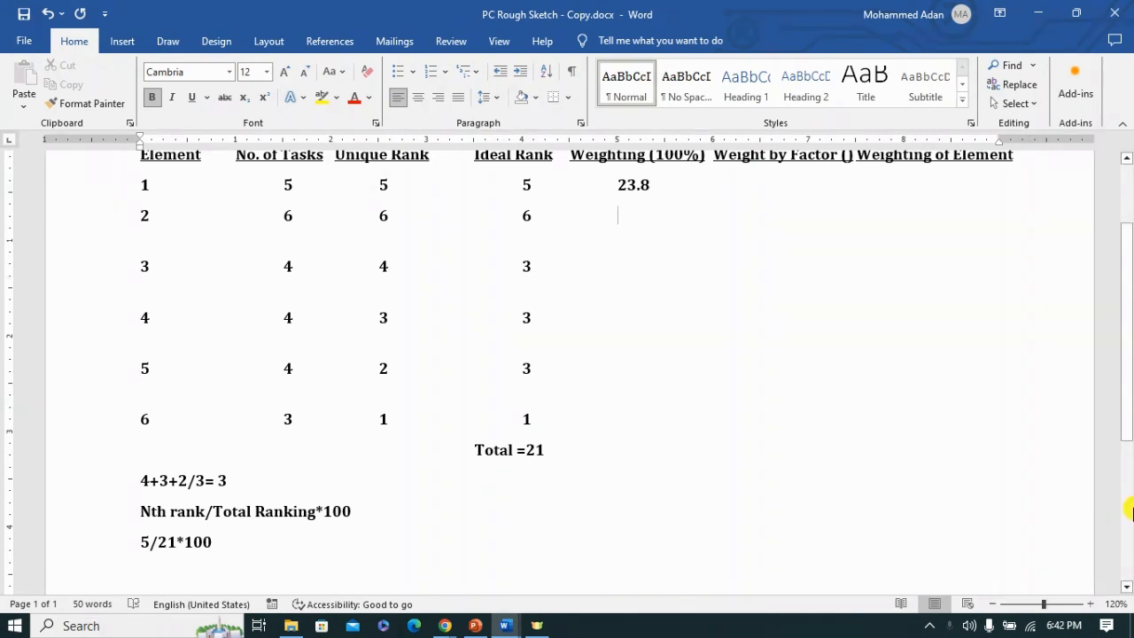
{"action": "type", "text": "28.5"}
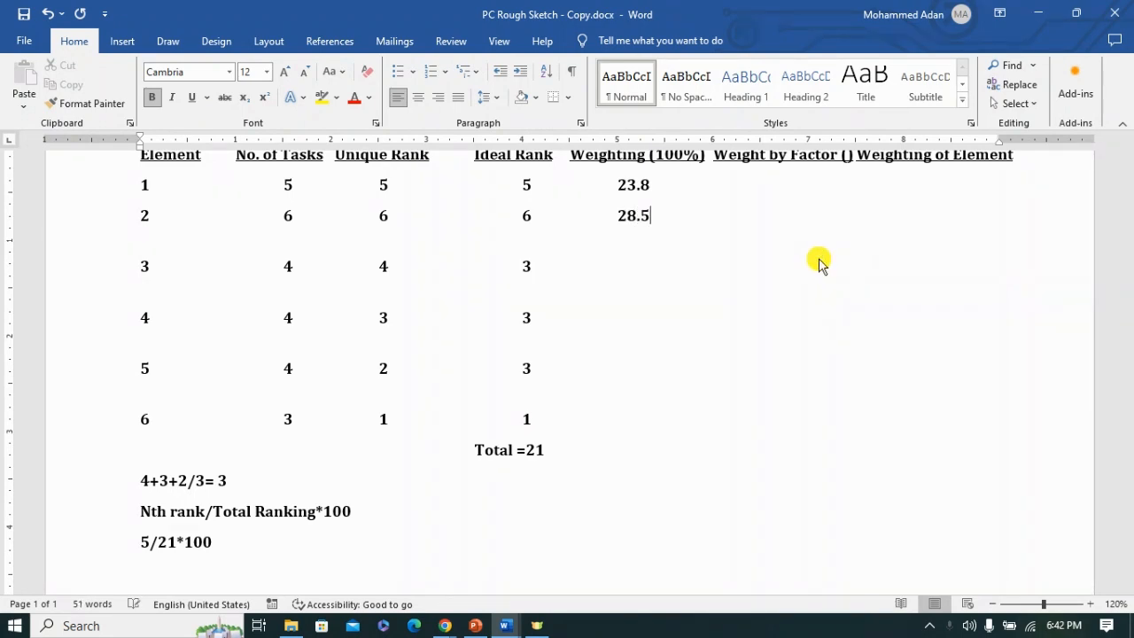
{"action": "left_click", "coordinate": [567, 263]}
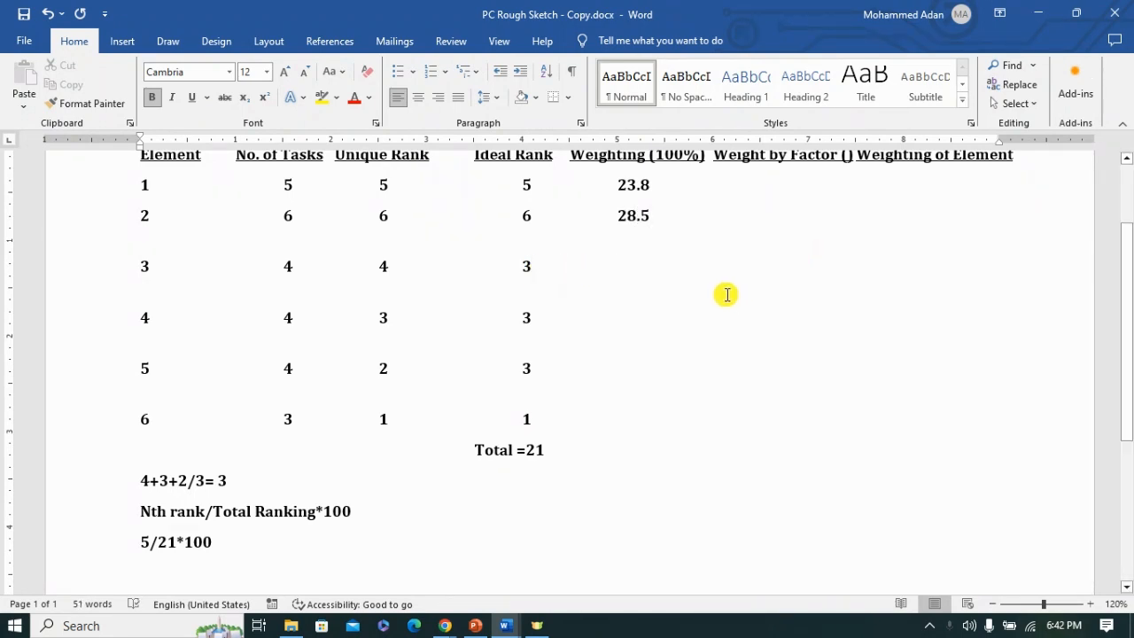
{"action": "type", "text": "14.2"}
Step: Enter the Weighting (100%) as 14.2 for elements 4 and 5, and 4 for element 6
{"action": "left_click", "coordinate": [771, 320]}
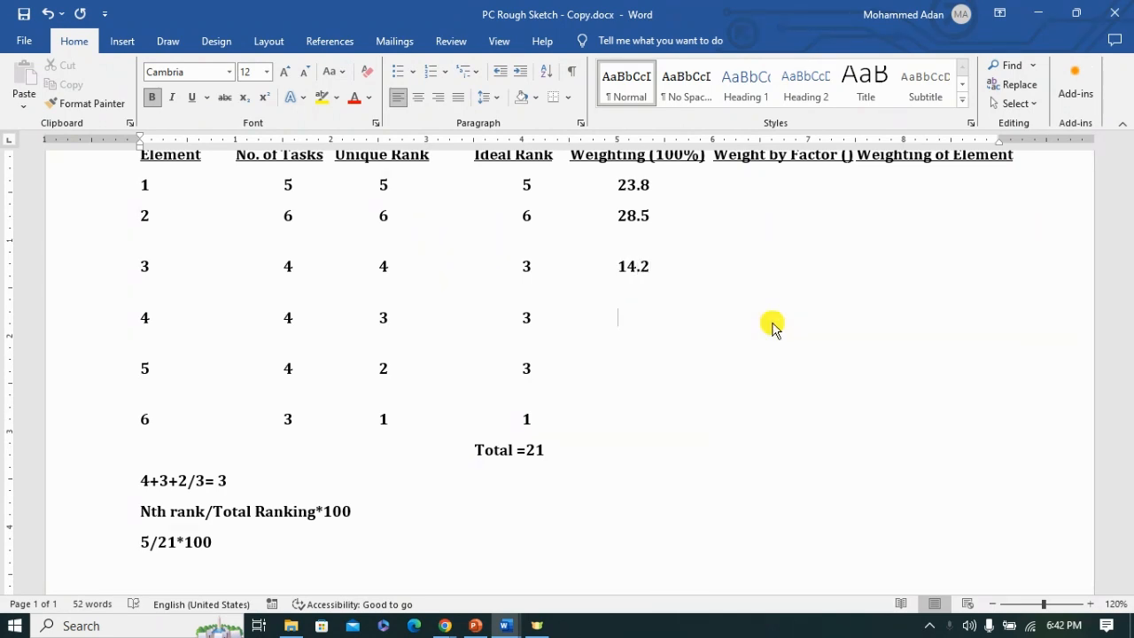
{"action": "left_click", "coordinate": [574, 379]}
{"action": "type", "text": "14.2"}
{"action": "left_click", "coordinate": [688, 423]}
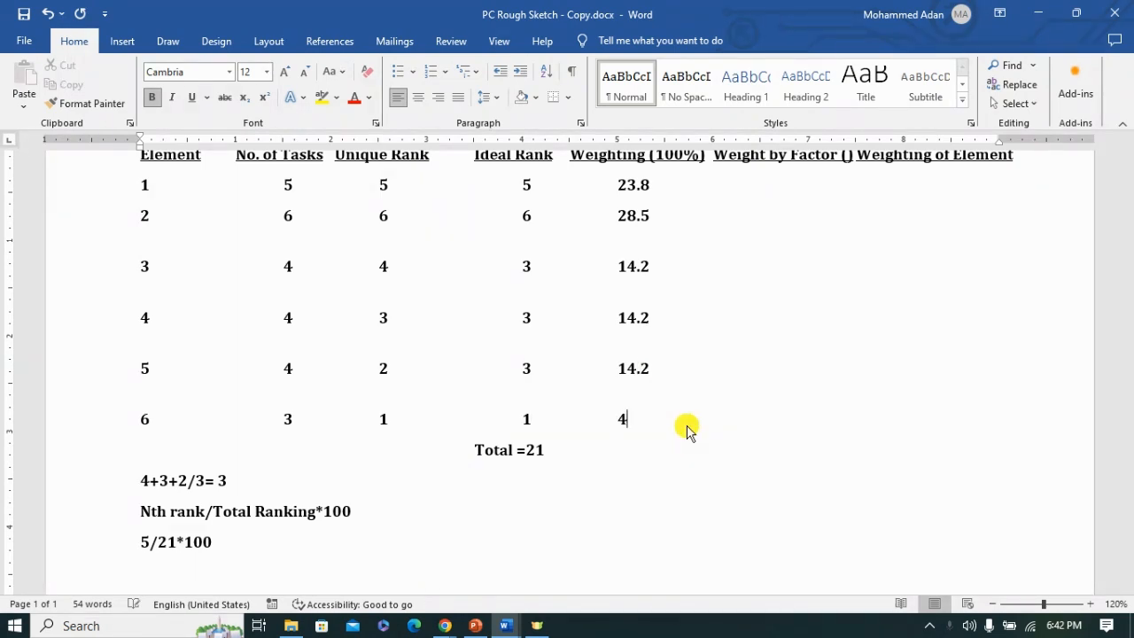
{"action": "type", "text": "4"}
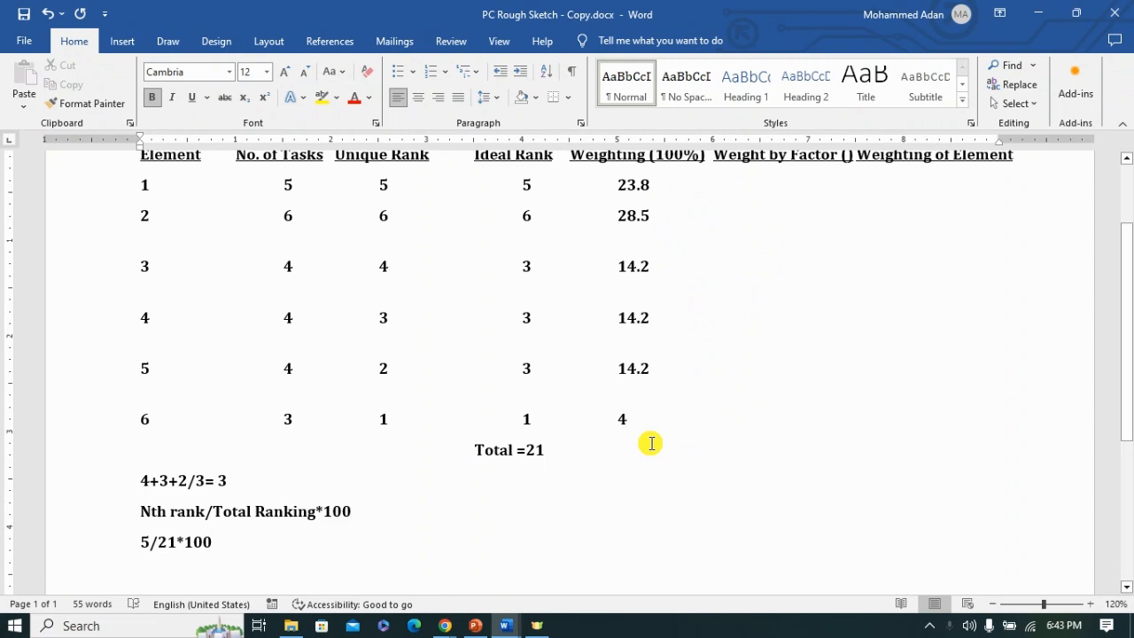
Step: Add Total=100 beneath the Weighting (100%) values, on the same line as the Ideal Rank total
{"action": "scroll", "coordinate": [651, 442], "scroll_direction": "up", "scroll_amount": 1}
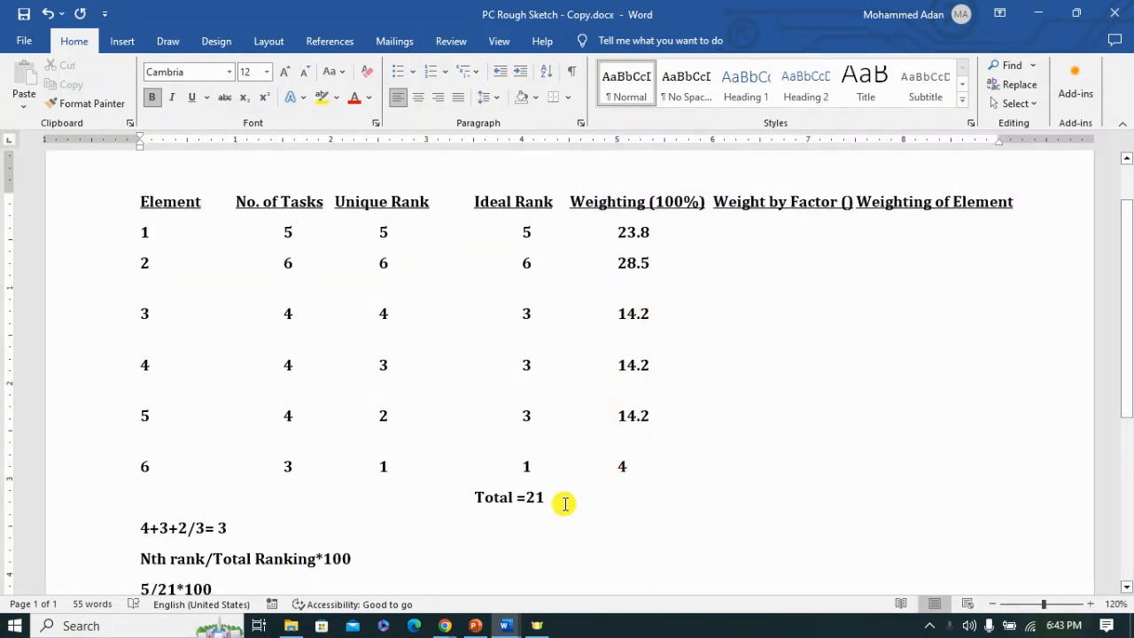
{"action": "key", "text": "Tab"}
{"action": "key", "text": "Tab"}
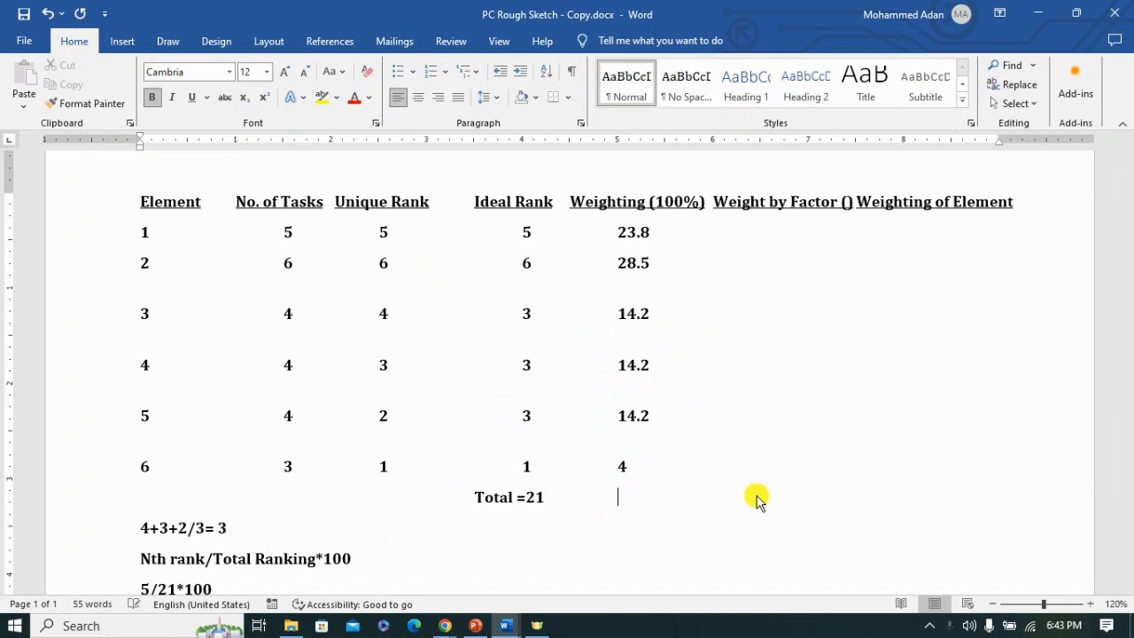
{"action": "type", "text": "Total=100"}
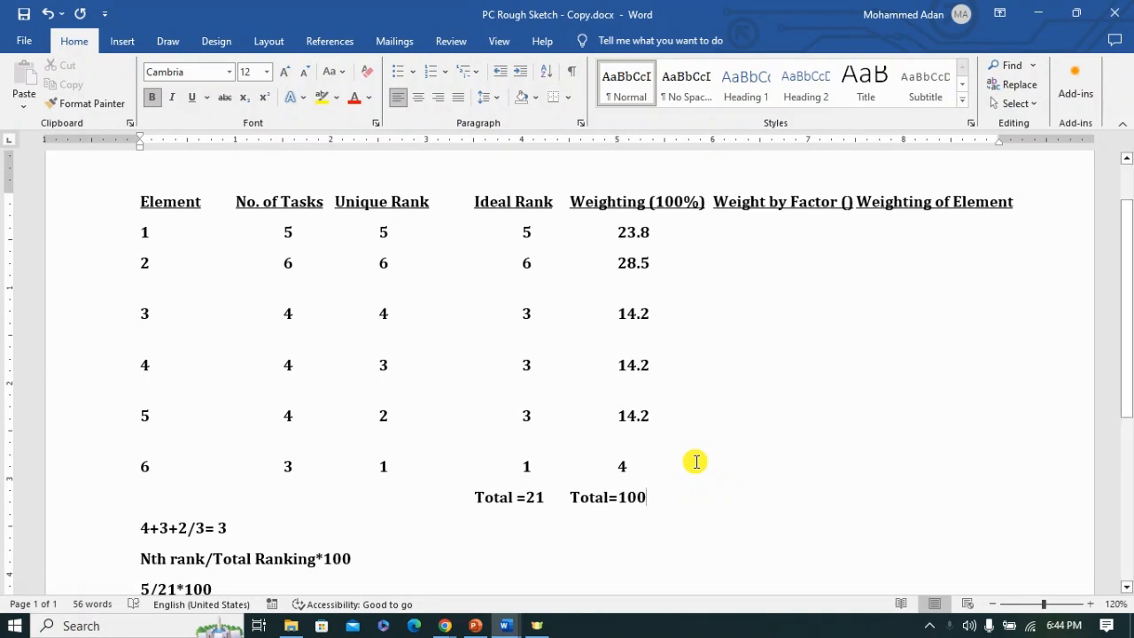
{"action": "mouse_move", "coordinate": [506, 631]}
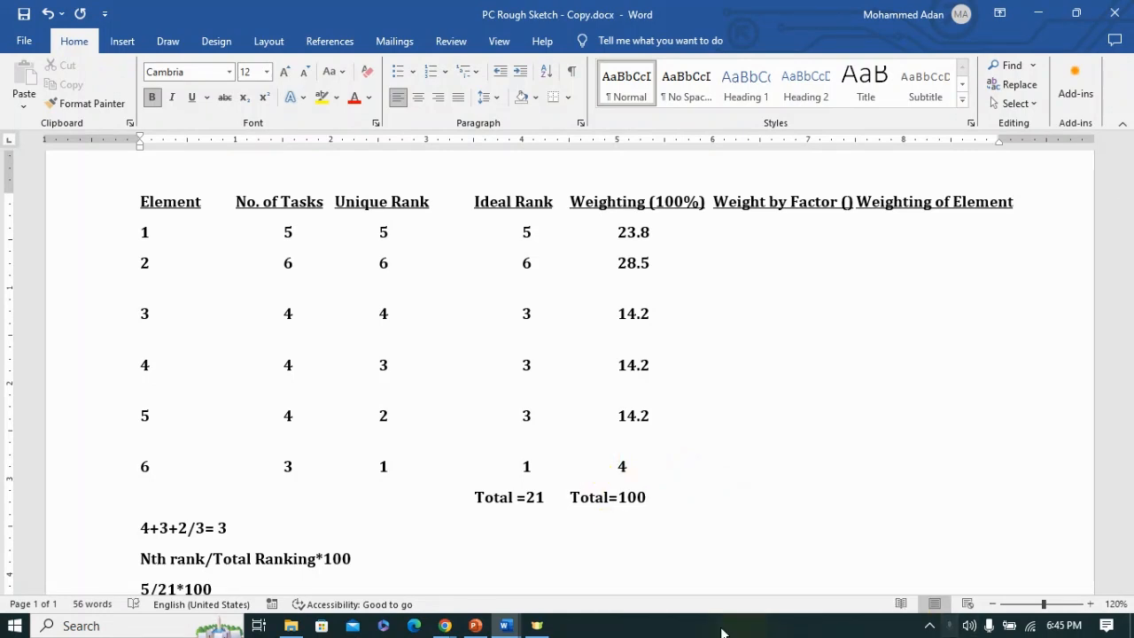
Step: Check element 6 and its performance criteria in the Medical Laboratory Technology document, and return to the PC Rough Sketch document
{"action": "mouse_move", "coordinate": [503, 627]}
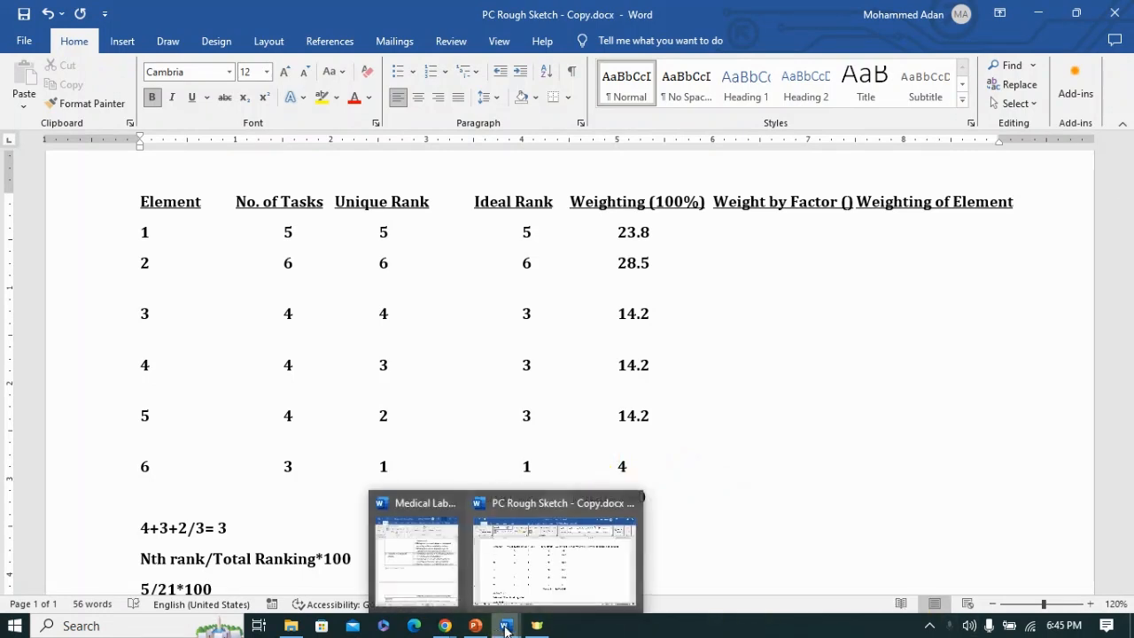
{"action": "left_click", "coordinate": [425, 582]}
{"action": "scroll", "coordinate": [977, 398], "scroll_direction": "down", "scroll_amount": 1}
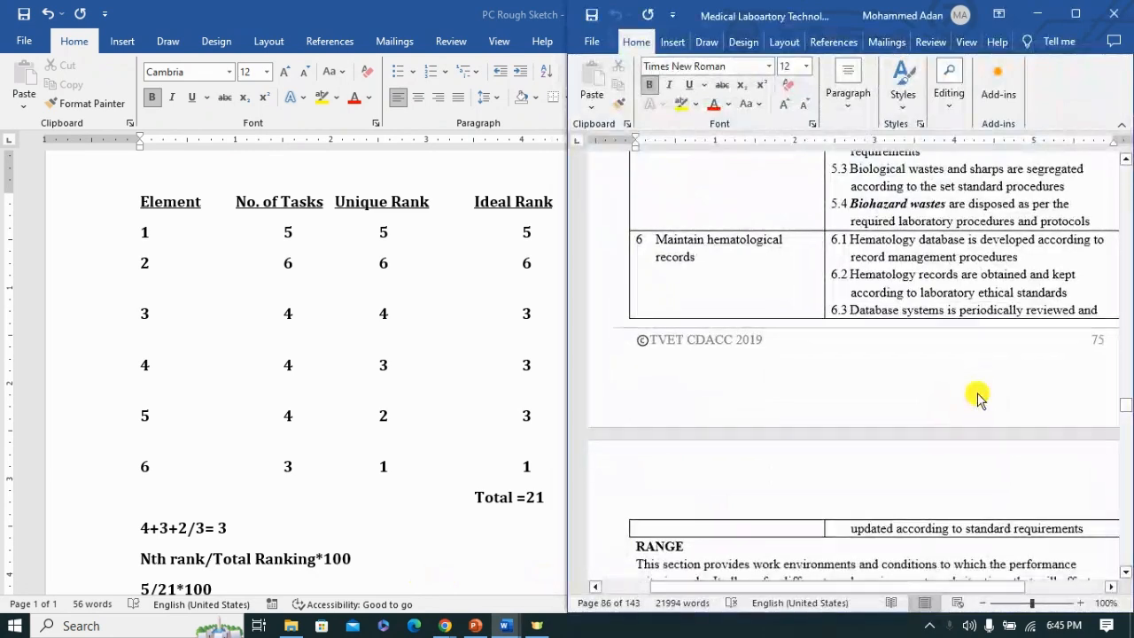
{"action": "scroll", "coordinate": [977, 398], "scroll_direction": "up", "scroll_amount": 1}
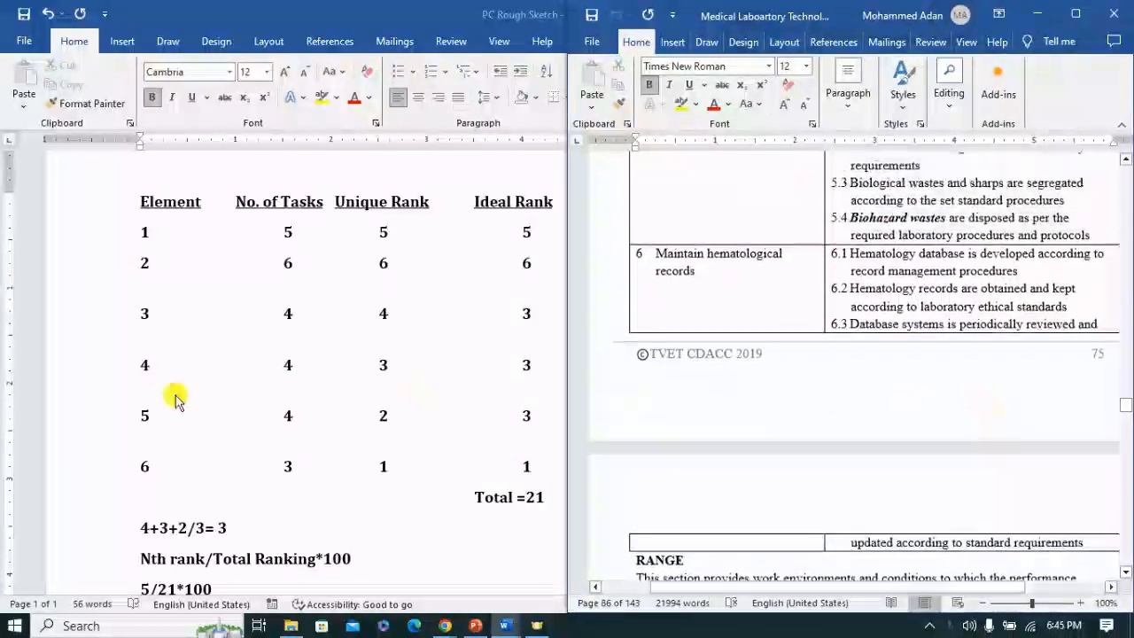
{"action": "scroll", "coordinate": [896, 248], "scroll_direction": "down", "scroll_amount": 3}
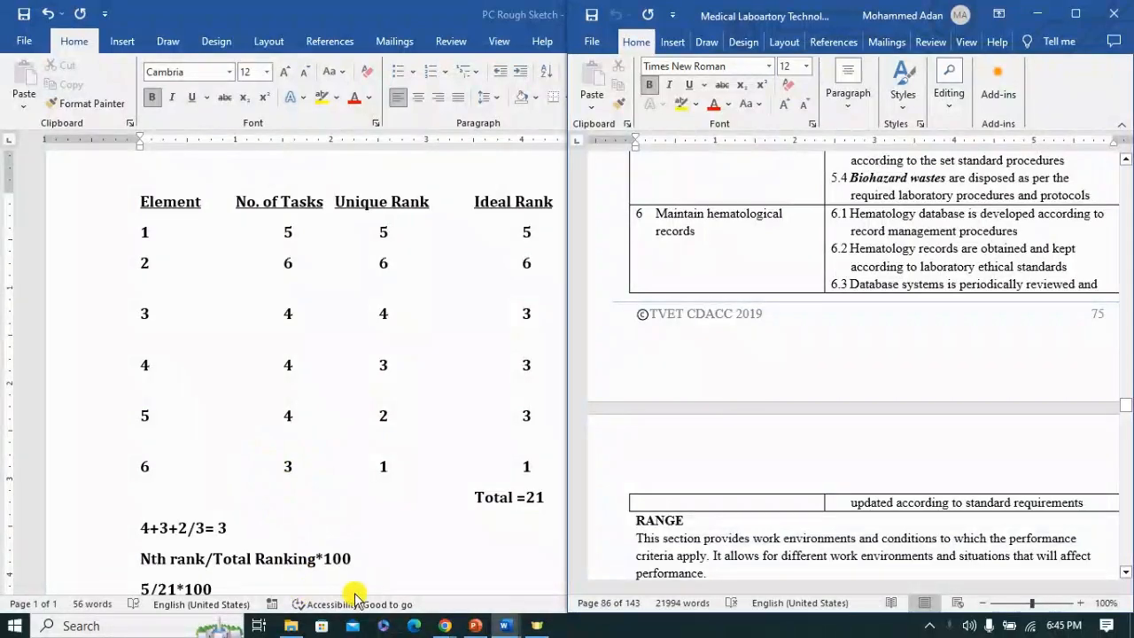
{"action": "left_click", "coordinate": [1041, 16]}
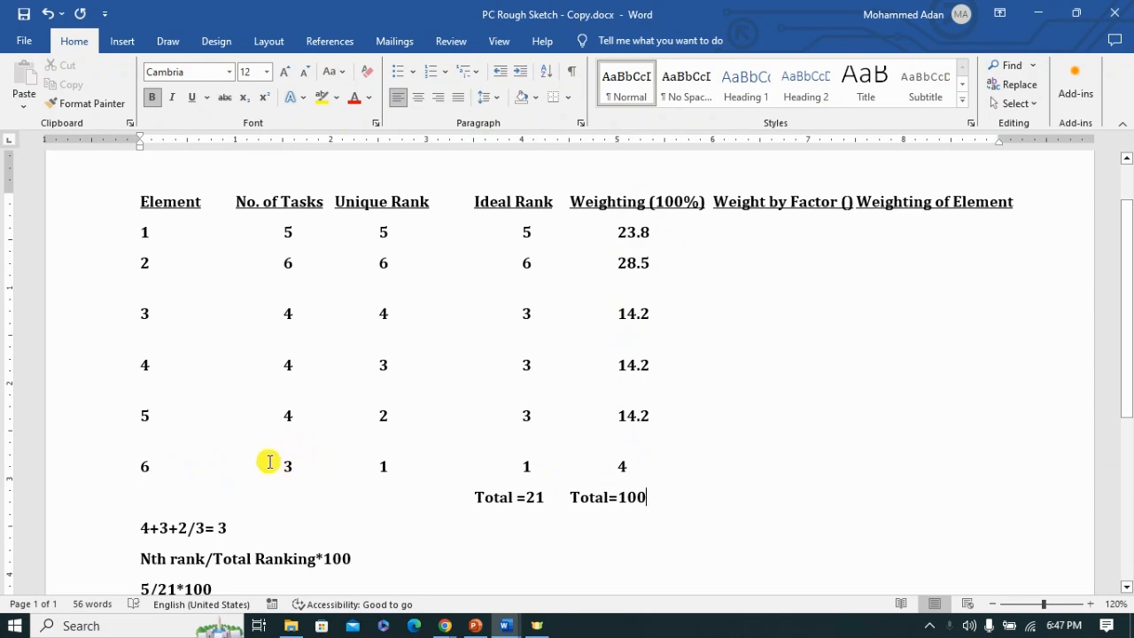
Step: Complete the factor heading as Weight by Factor (3) and remove the extra gap before the Weighting of Element heading
{"action": "left_click", "coordinate": [844, 202]}
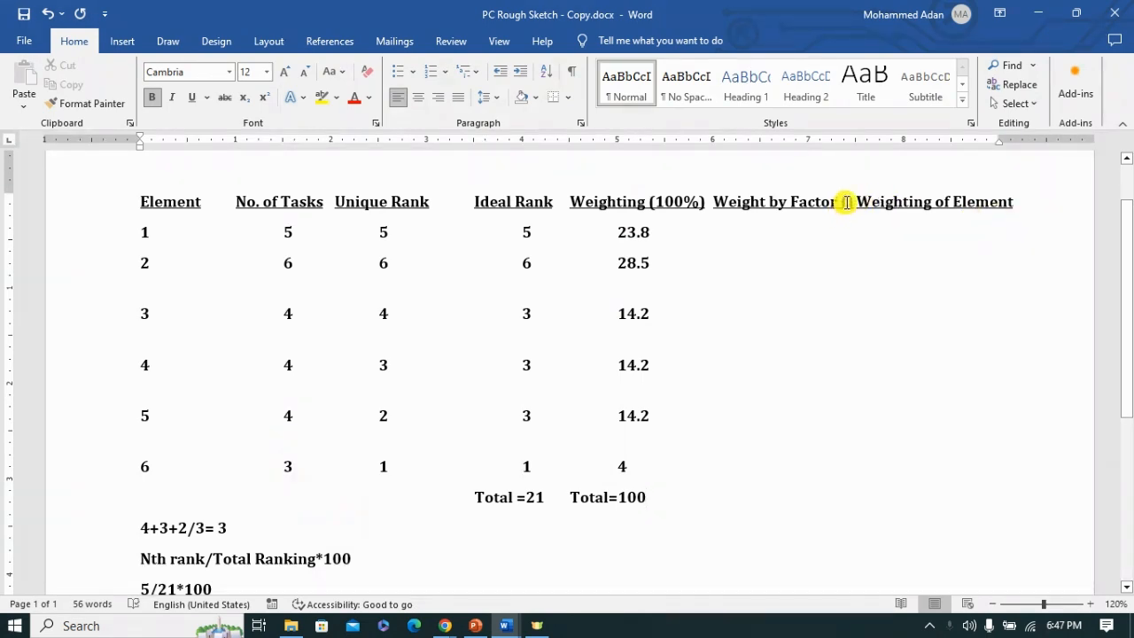
{"action": "type", "text": "3"}
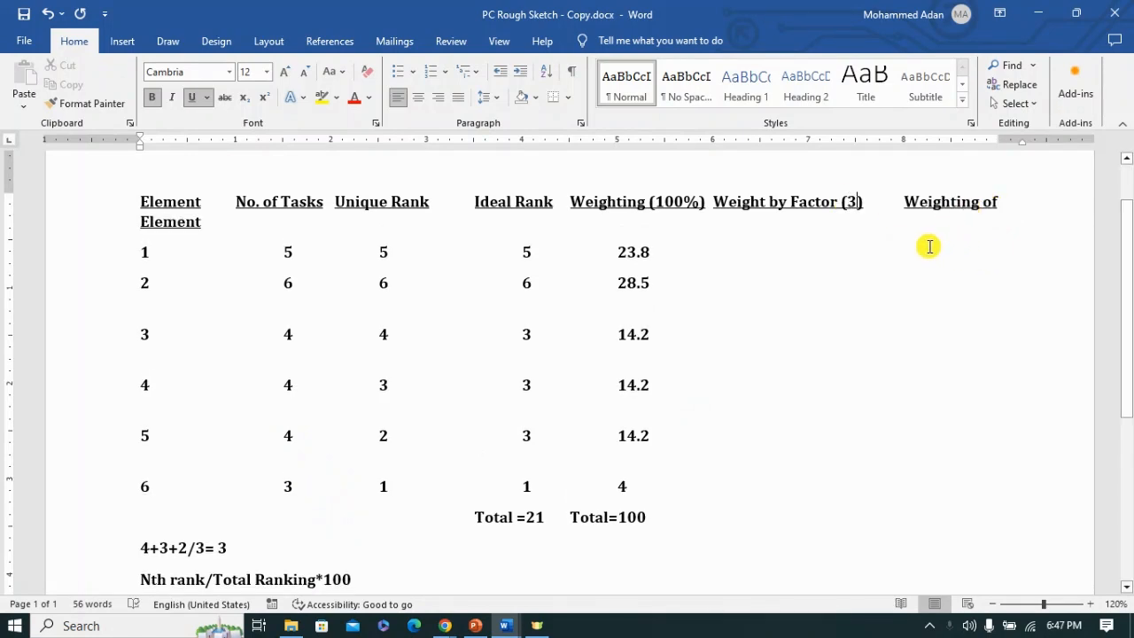
{"action": "left_click", "coordinate": [910, 201]}
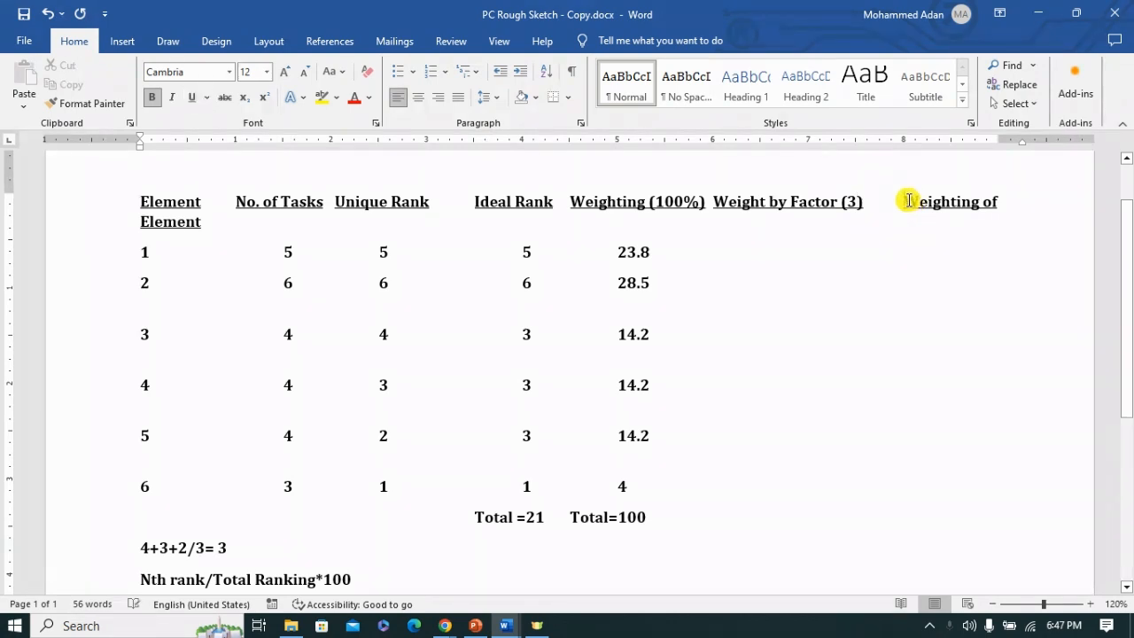
{"action": "key", "text": "BackSpace"}
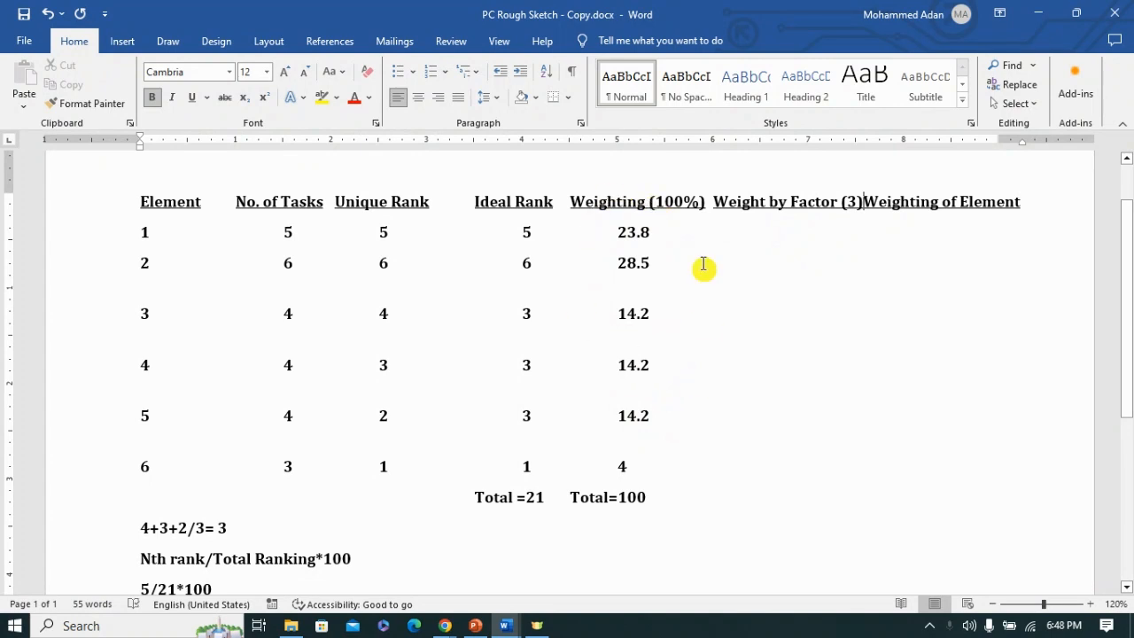
Step: Enter the Weight by Factor (3) values as 71.4 for element 1 and 85.5 for element 2
{"action": "left_click", "coordinate": [653, 230]}
{"action": "key", "text": "Tab"}
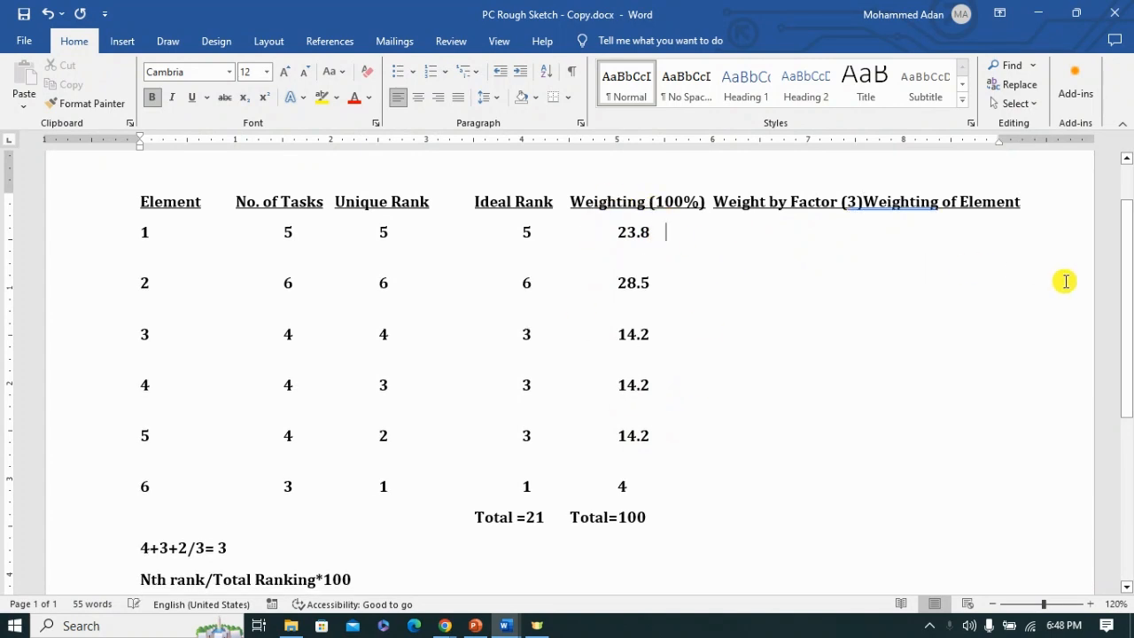
{"action": "key", "text": "Tab"}
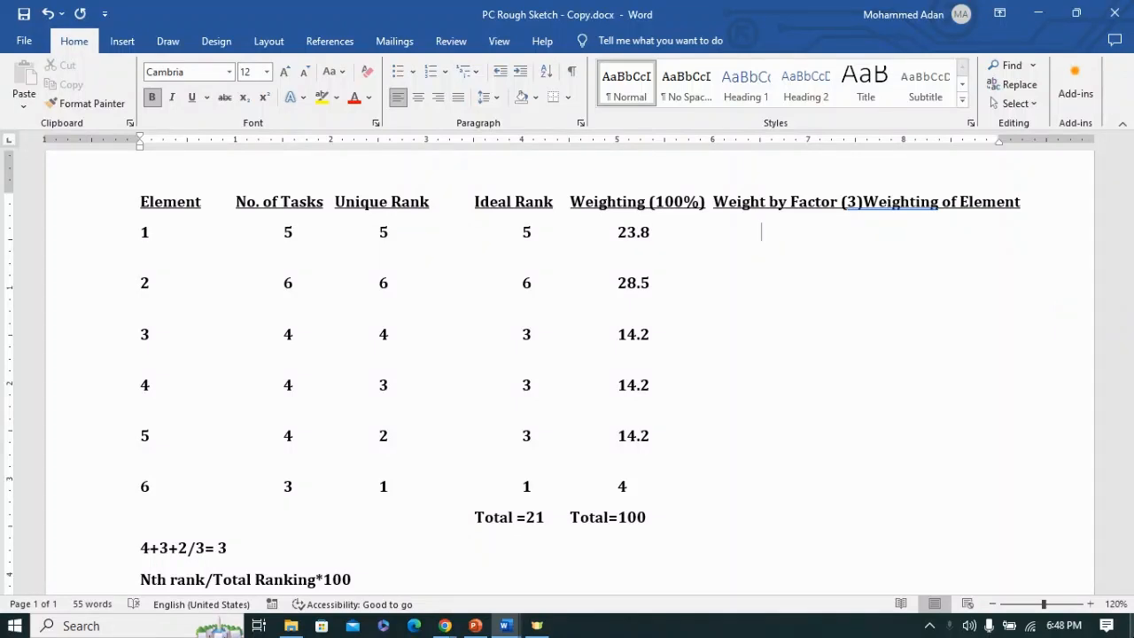
{"action": "type", "text": "71.4"}
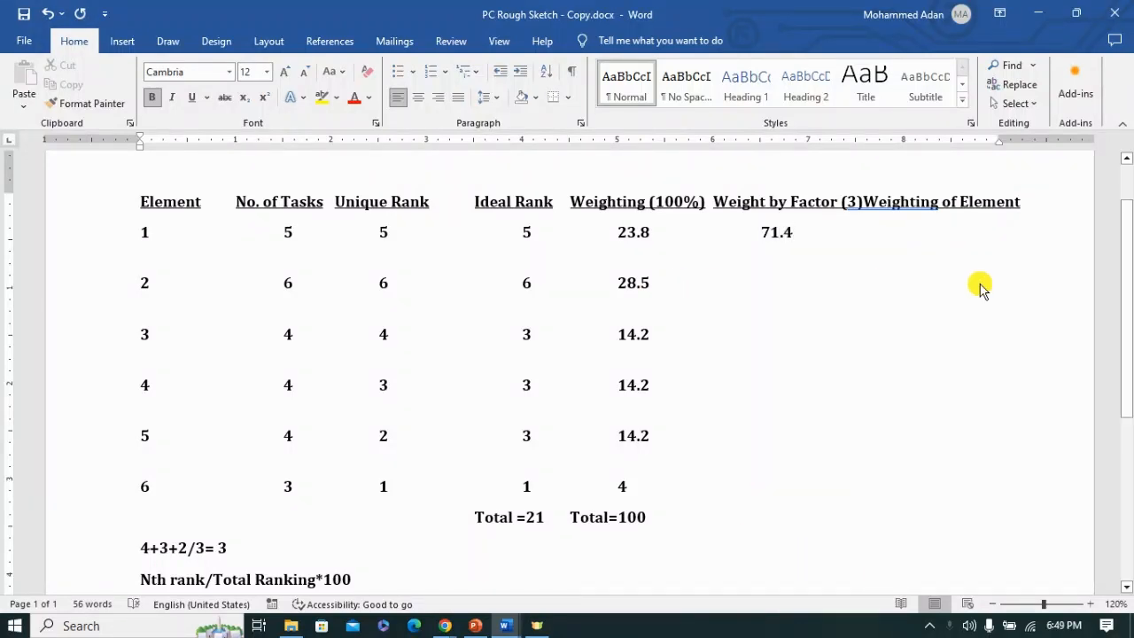
{"action": "left_click", "coordinate": [981, 286]}
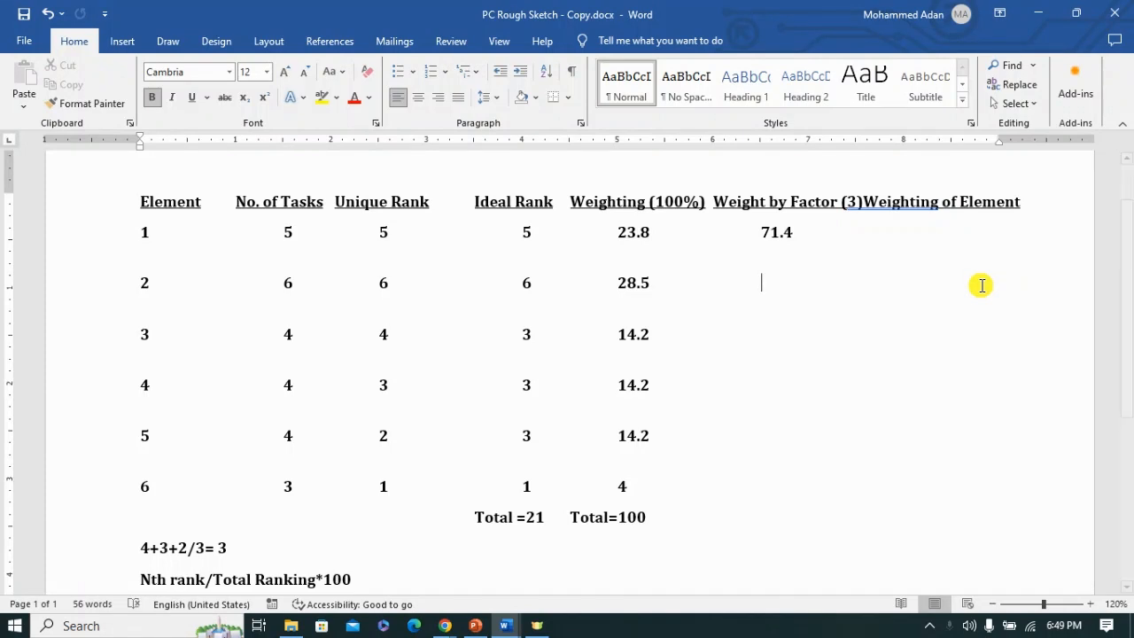
{"action": "type", "text": "85.5"}
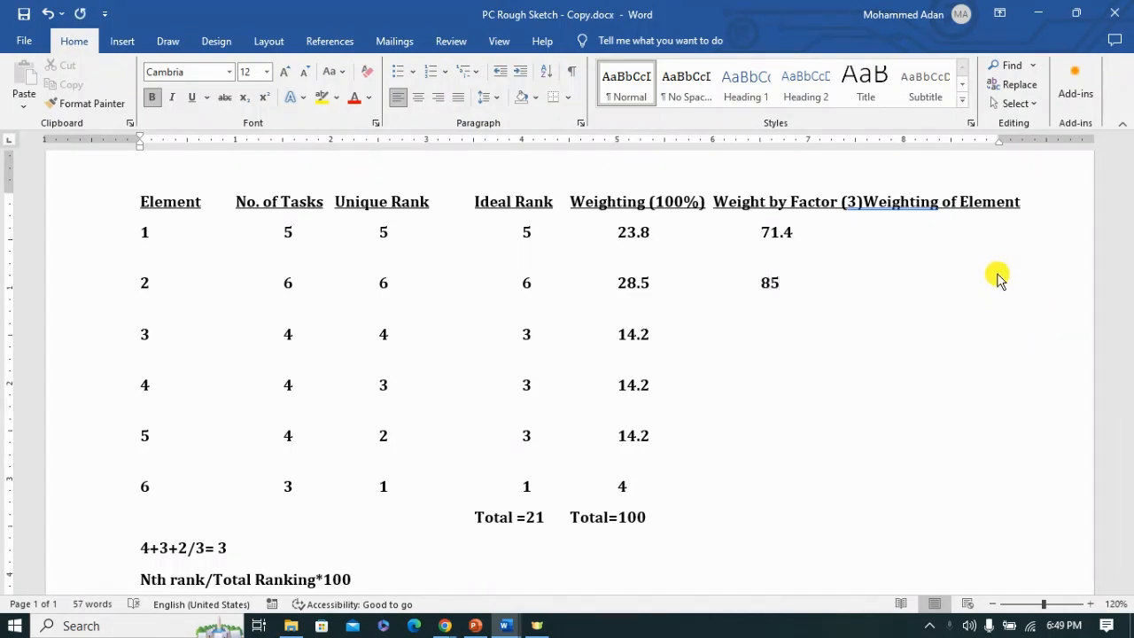
Step: Enter 42.9 as the Weight by Factor (3) value for elements 3, 4 and 5
{"action": "left_click", "coordinate": [825, 328]}
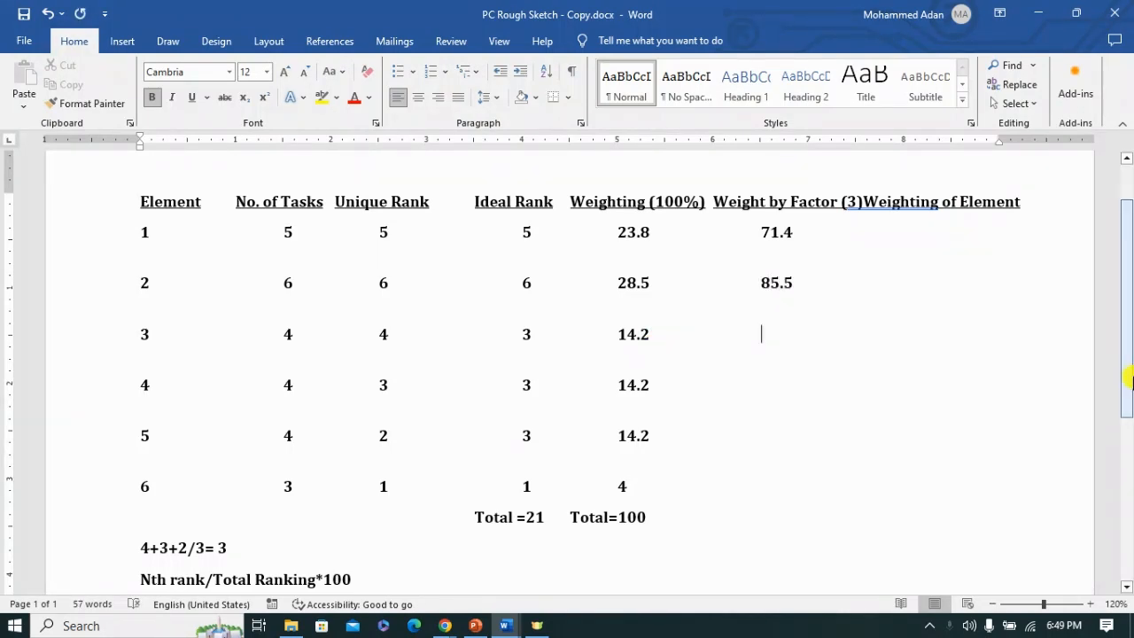
{"action": "type", "text": "42"}
{"action": "left_click", "coordinate": [670, 388]}
{"action": "type", "text": "42.9"}
{"action": "left_click", "coordinate": [762, 438]}
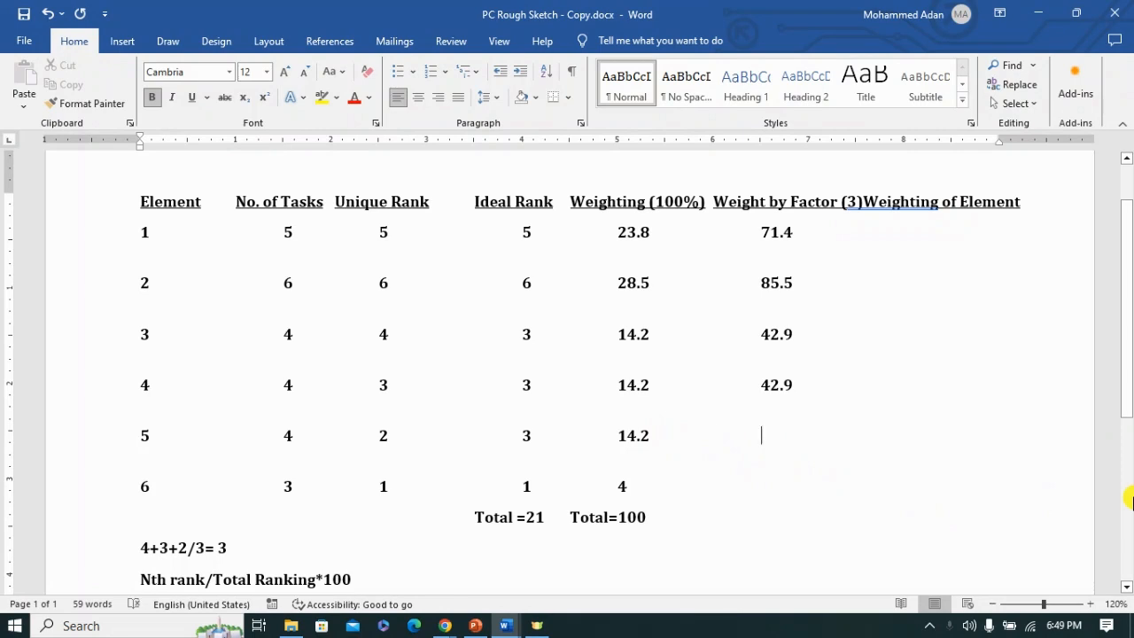
Step: Enter the Weight by Factor (3) as 12 for element 6 and add Total=300 beneath the column
{"action": "left_click", "coordinate": [643, 484]}
{"action": "key", "text": "Tab"}
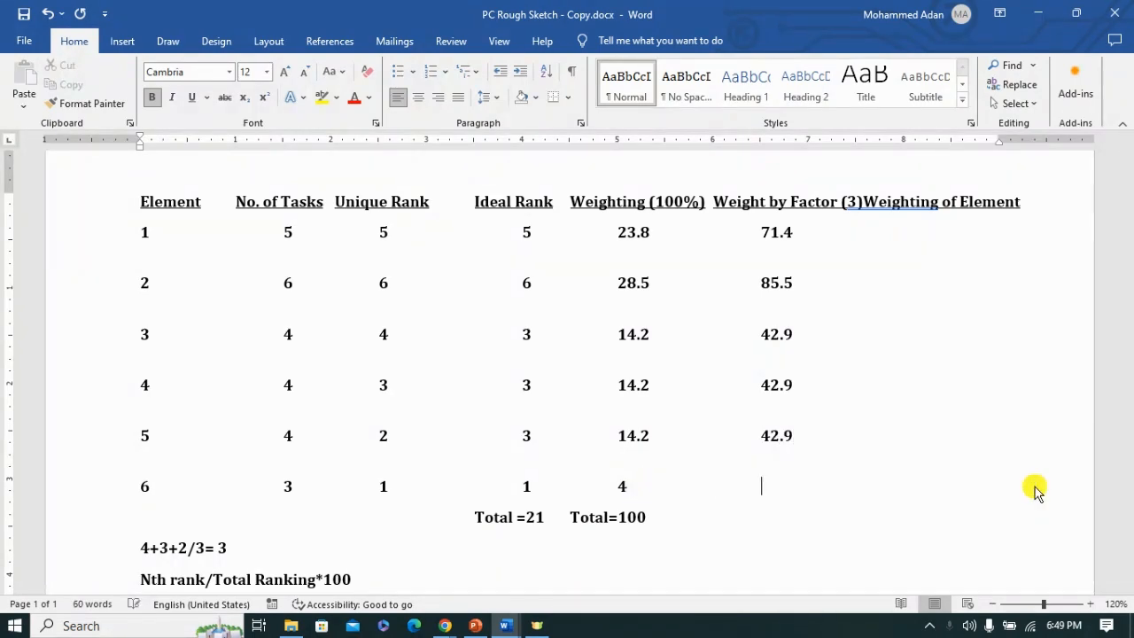
{"action": "left_click", "coordinate": [658, 519]}
{"action": "key", "text": "Tab"}
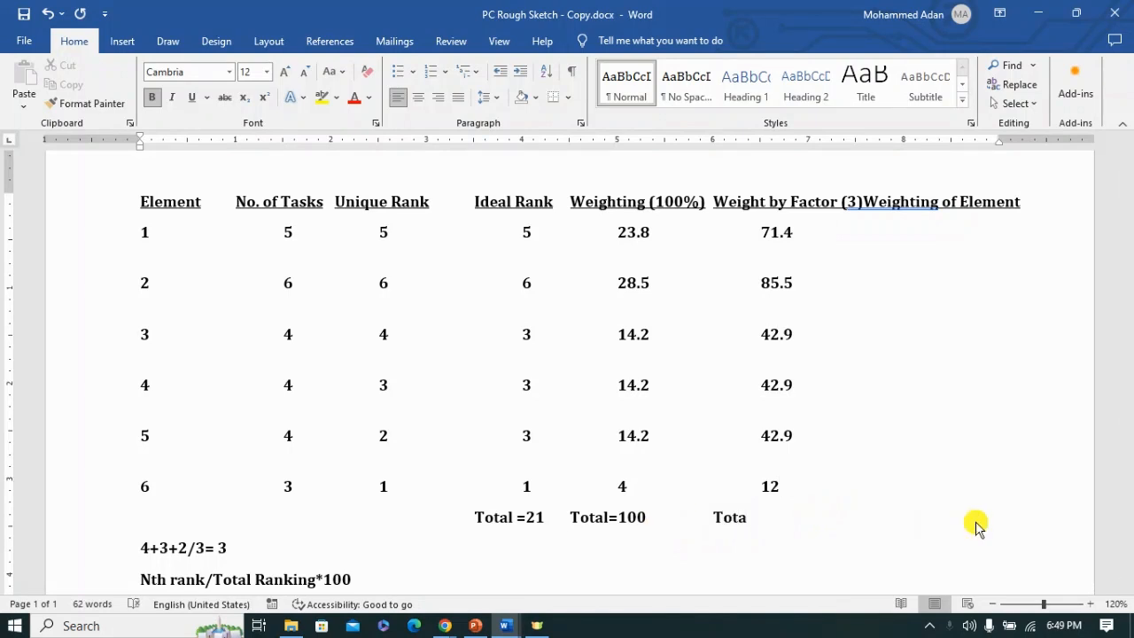
{"action": "type", "text": "Total=300"}
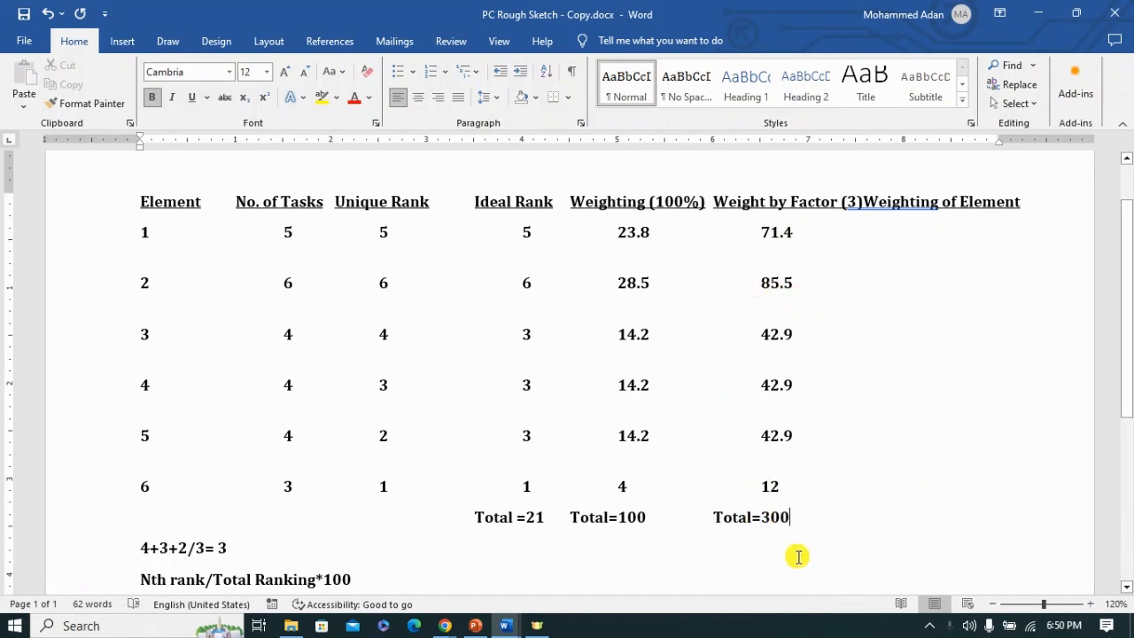
Step: Review the sketch's weighting columns and the sample PC weighting table's element 1 weightings and performance criteria in the Medical Laboratory Technology weighting document
{"action": "scroll", "coordinate": [804, 506], "scroll_direction": "down", "scroll_amount": 1}
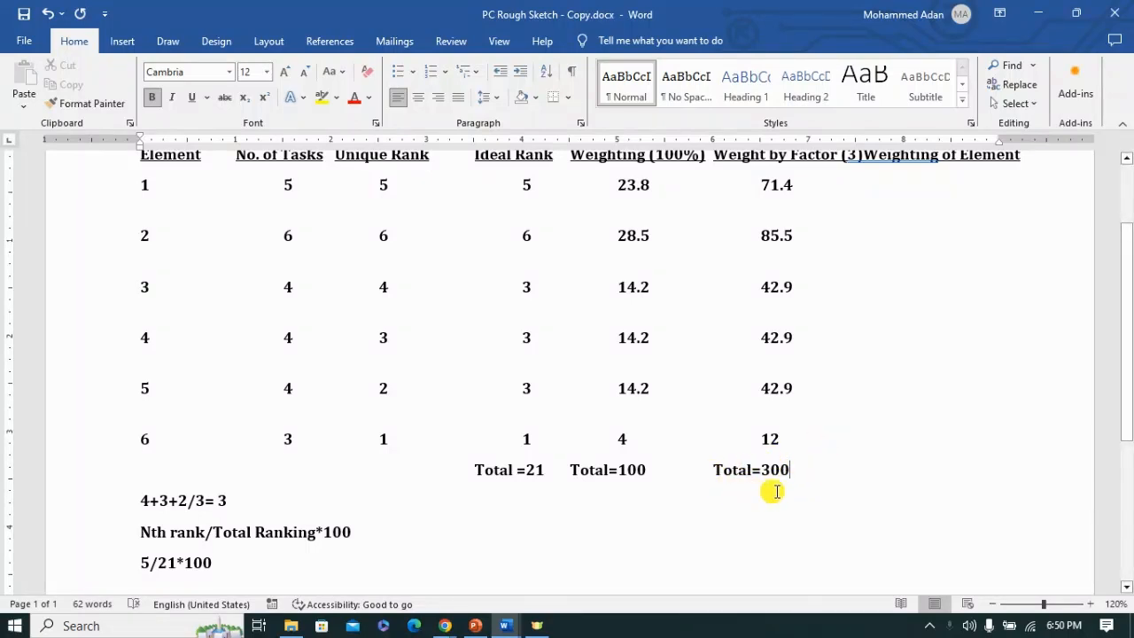
{"action": "scroll", "coordinate": [822, 458], "scroll_direction": "up", "scroll_amount": 1}
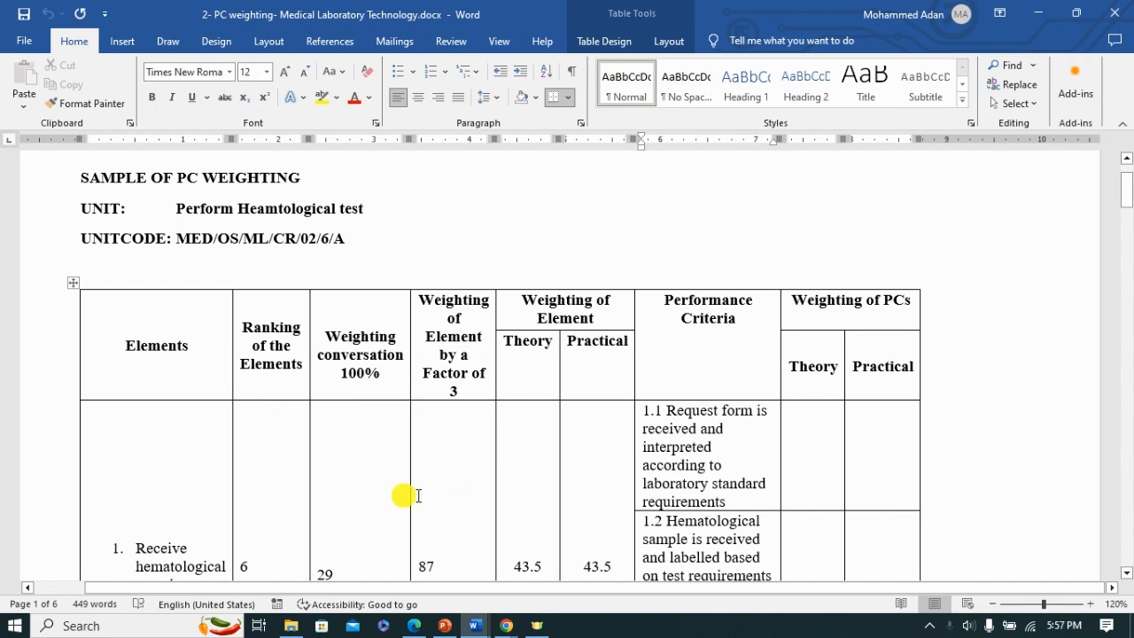
{"action": "scroll", "coordinate": [452, 444], "scroll_direction": "down", "scroll_amount": 8}
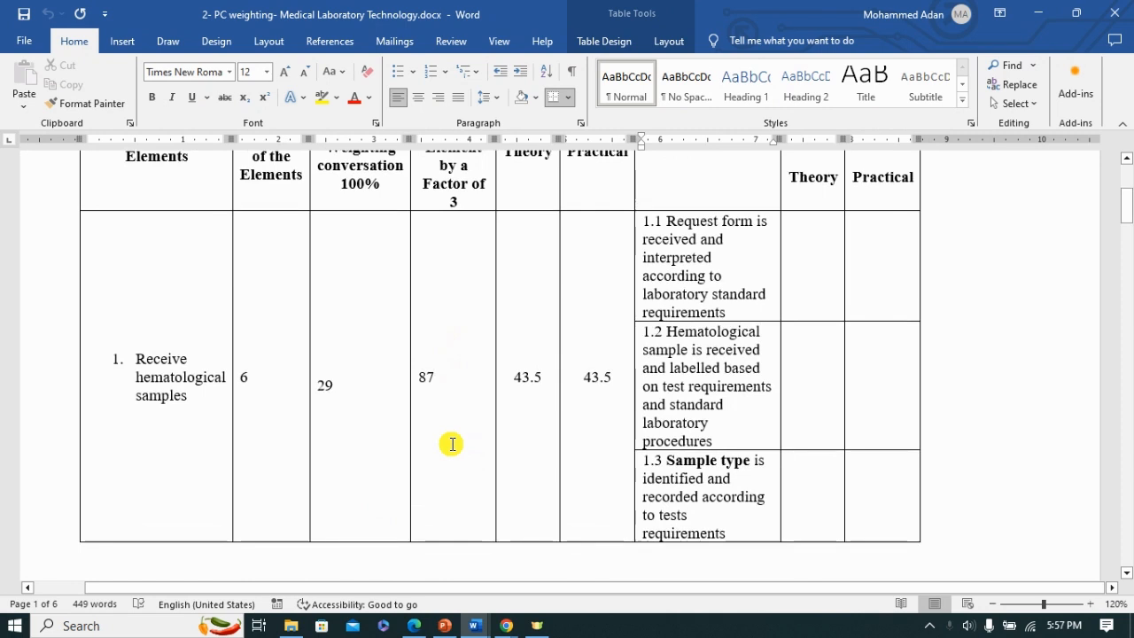
{"action": "scroll", "coordinate": [450, 445], "scroll_direction": "down", "scroll_amount": 5}
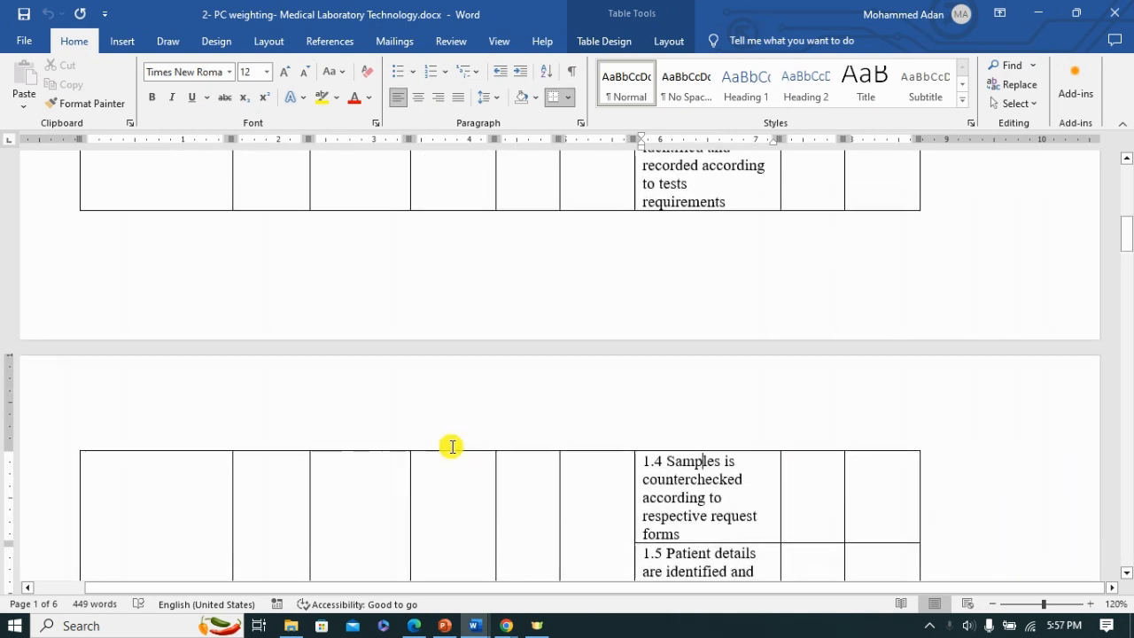